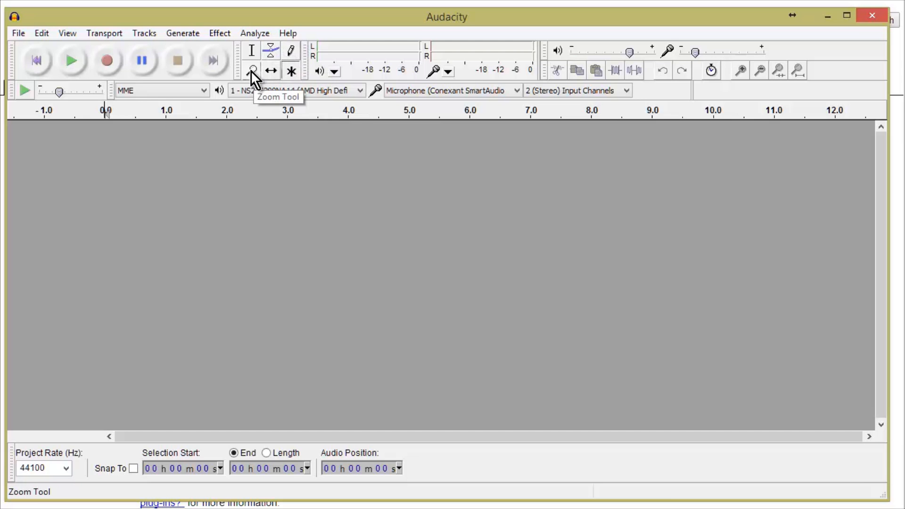
left_click(289, 70)
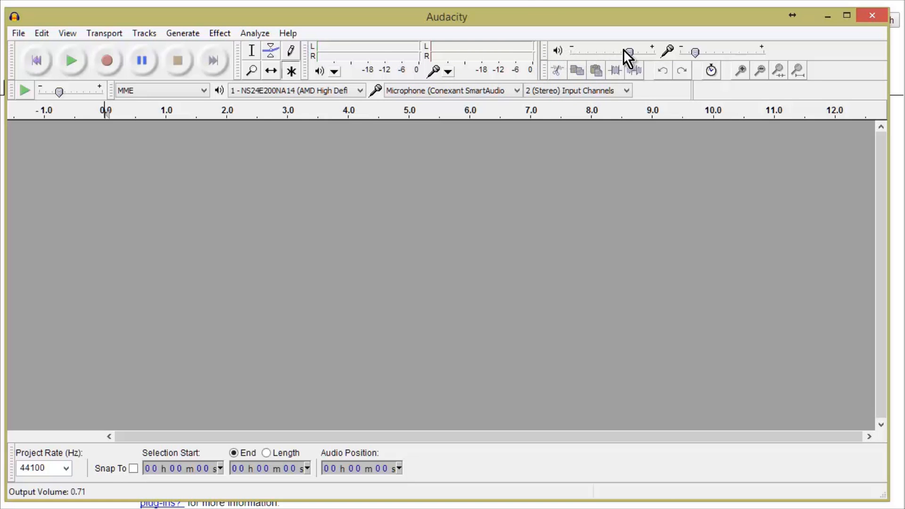
mouse_move(646, 50)
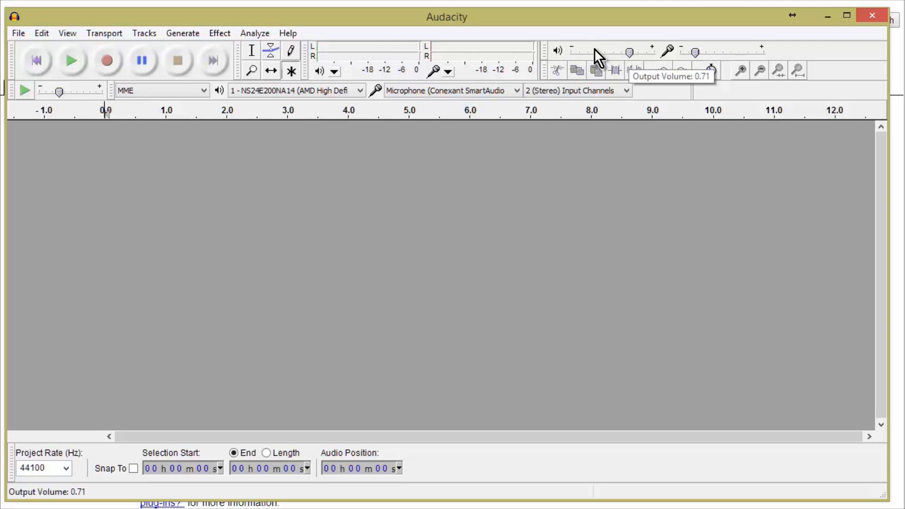
mouse_move(711, 51)
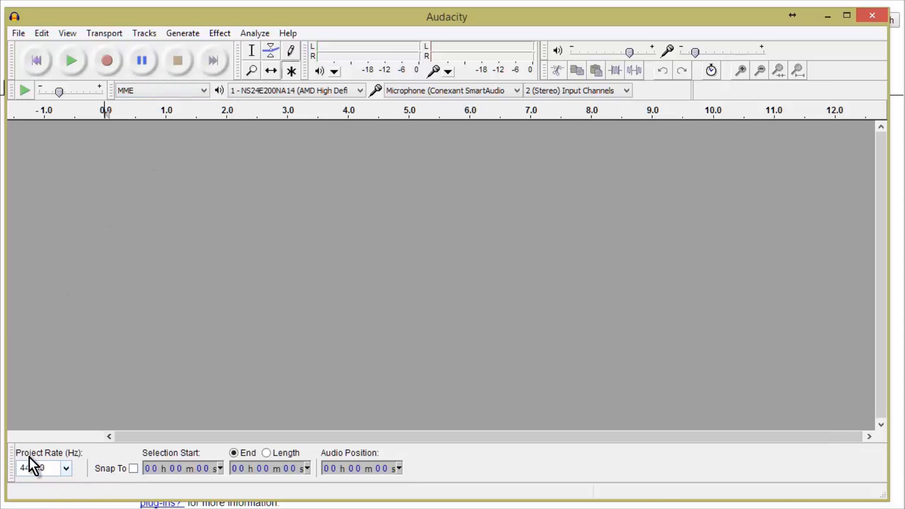
left_click(67, 468)
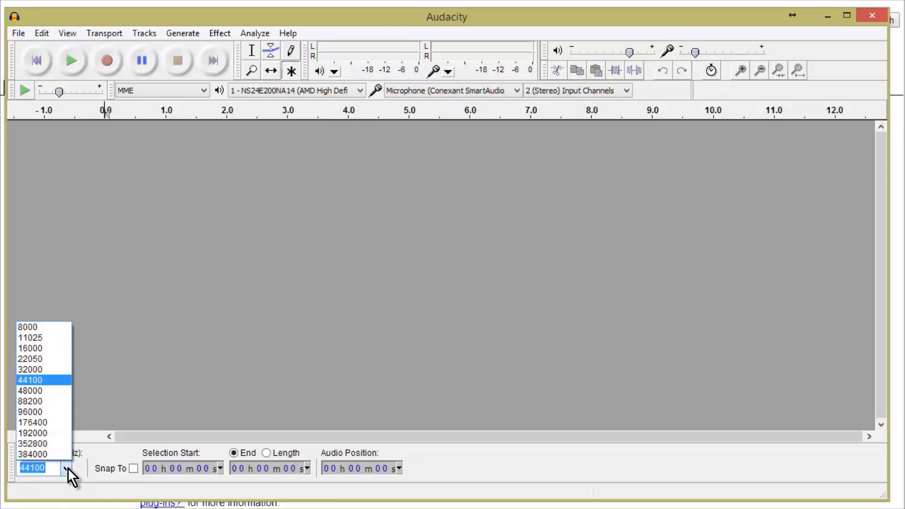
left_click(67, 468)
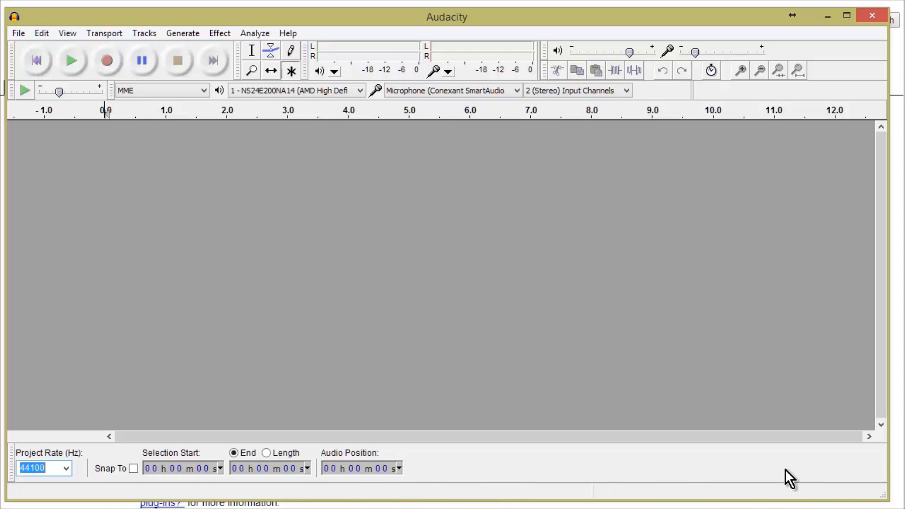
left_click(20, 32)
left_click(19, 32)
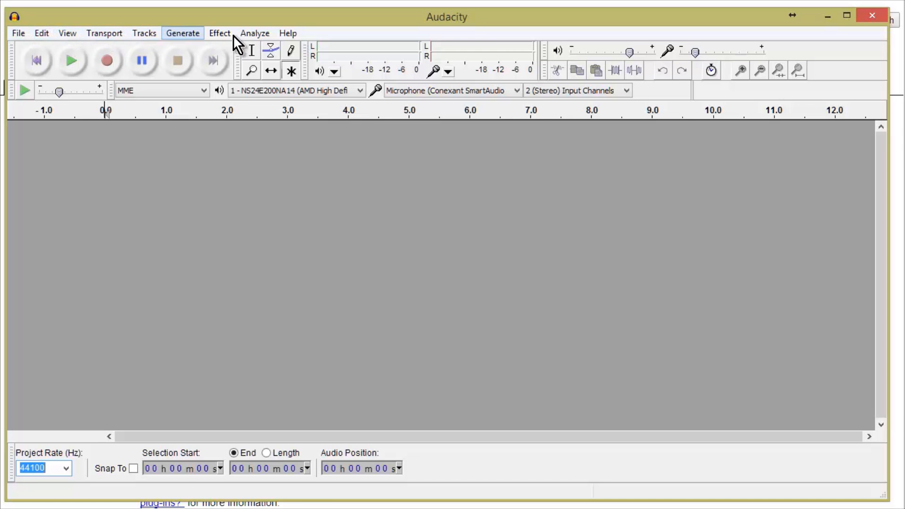
left_click(336, 235)
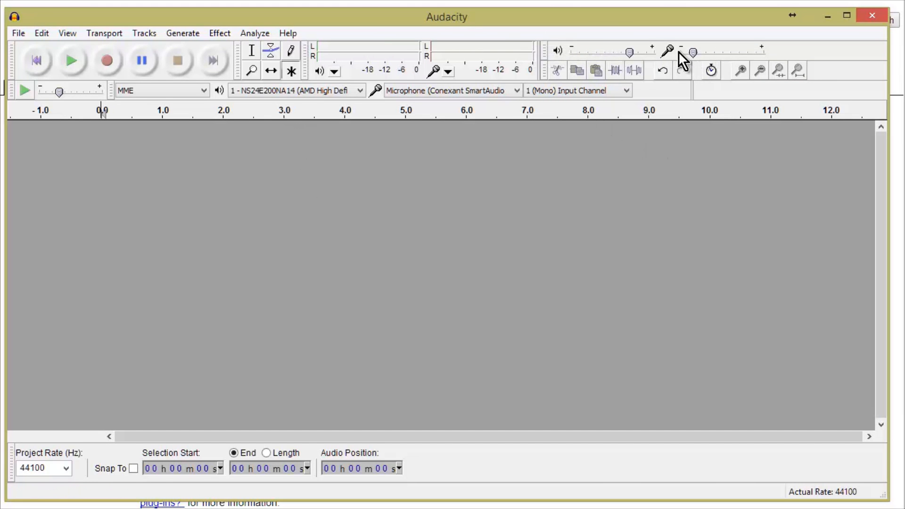
Step: Raise the microphone input volume to about 0.57
mouse_move(710, 48)
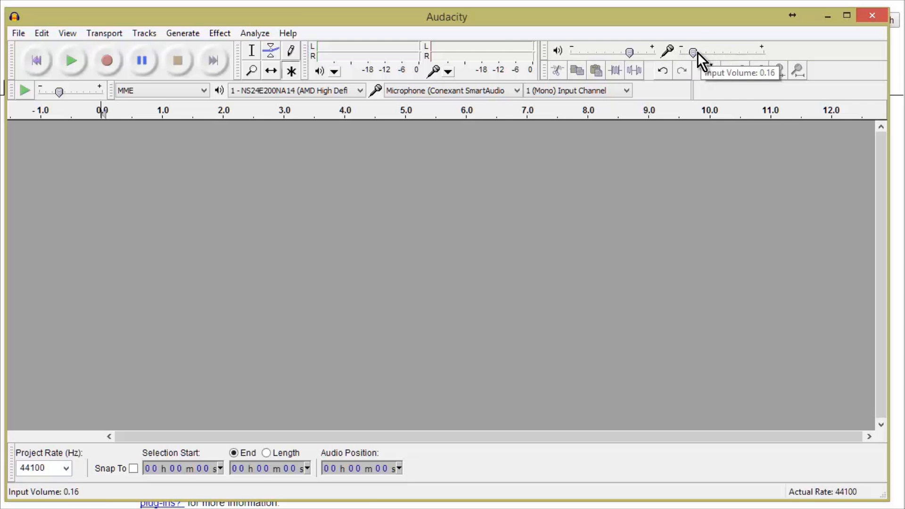
left_click_drag(697, 52, 733, 61)
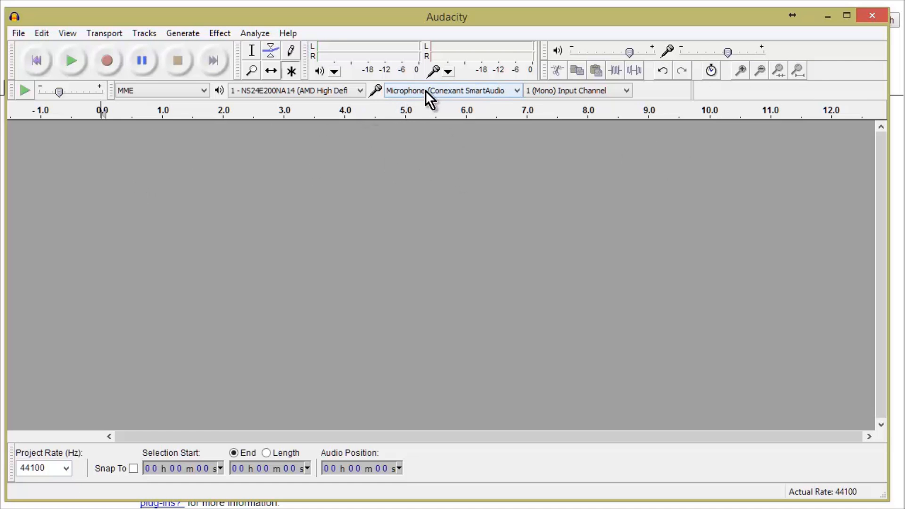
Step: Review the available recording input devices and playback output devices
left_click(516, 89)
left_click(516, 88)
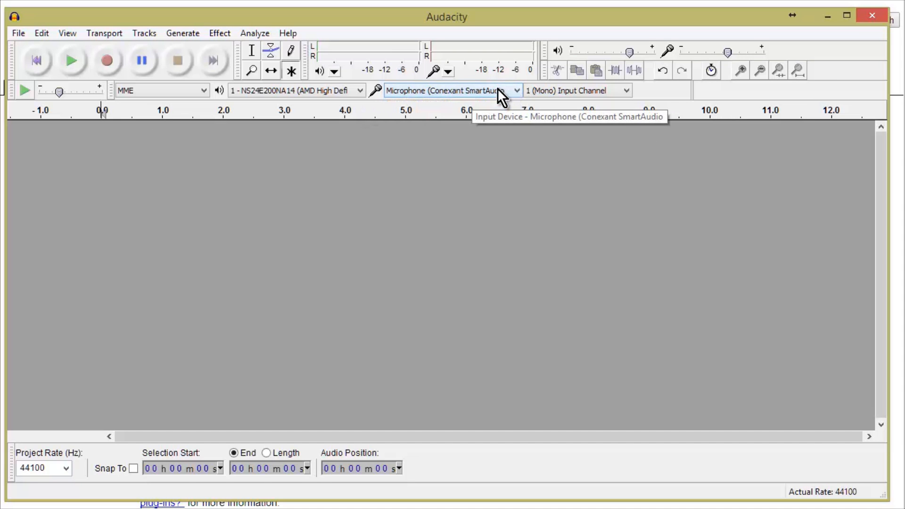
left_click(358, 91)
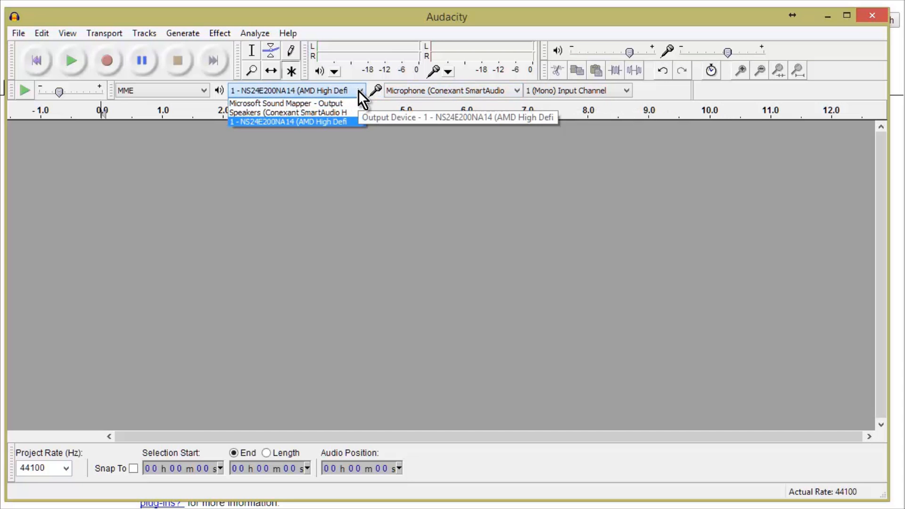
left_click(358, 90)
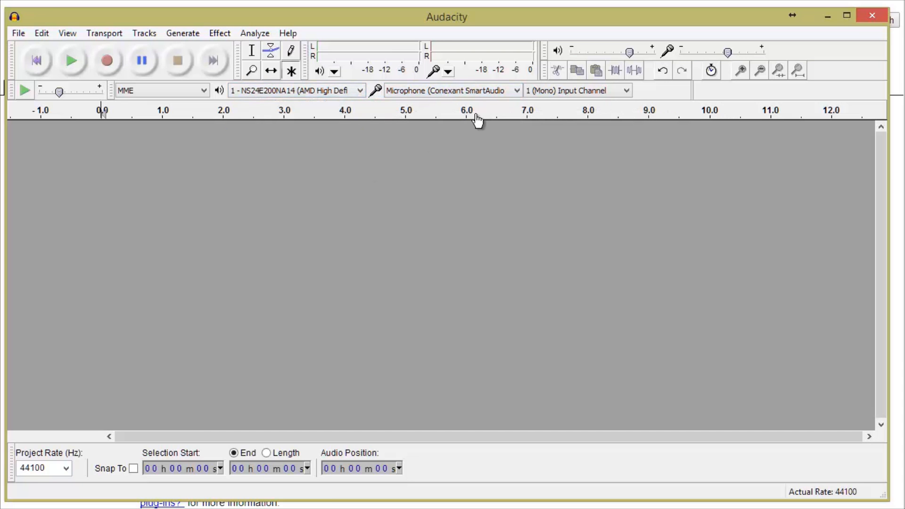
Step: Switch the recording input to 2 (Stereo) channels and back to 1 (Mono)
left_click(627, 91)
left_click(608, 112)
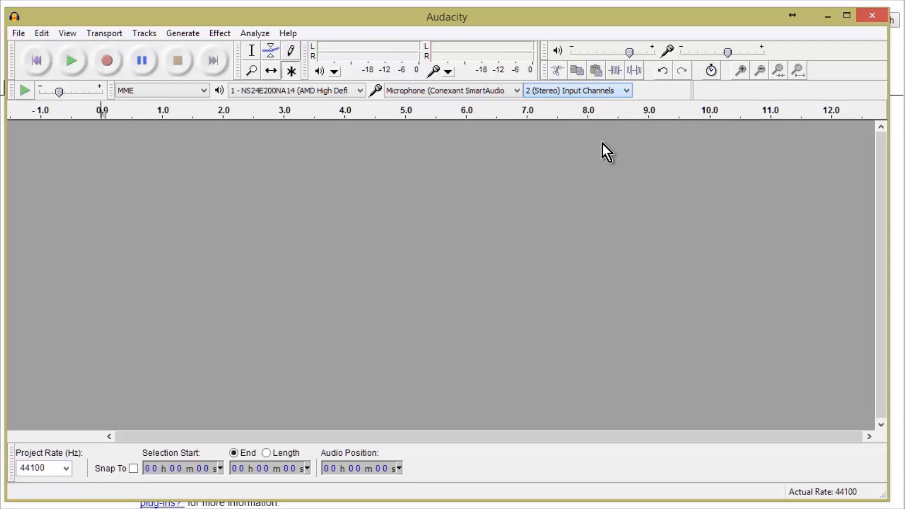
left_click(628, 89)
left_click(603, 100)
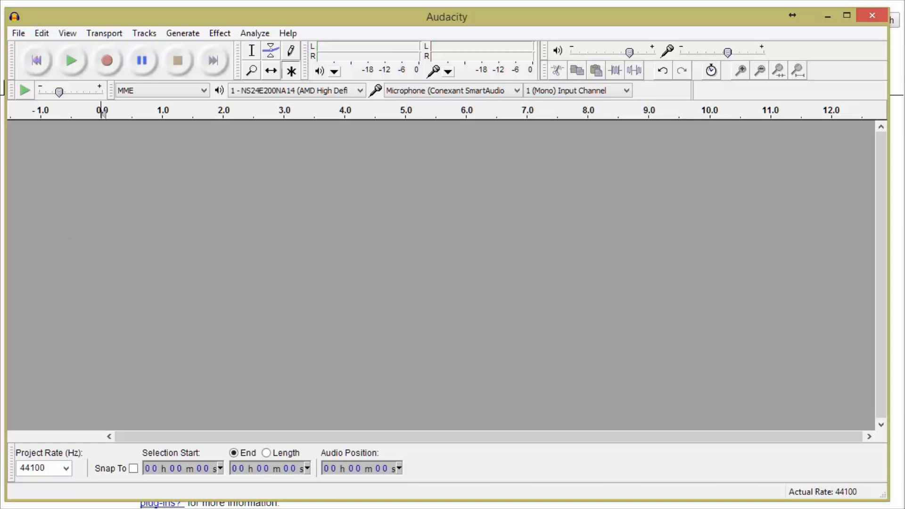
Step: Record a mono voice track about 34 seconds long, raising the input volume further and pausing and resuming during the take
left_click(105, 58)
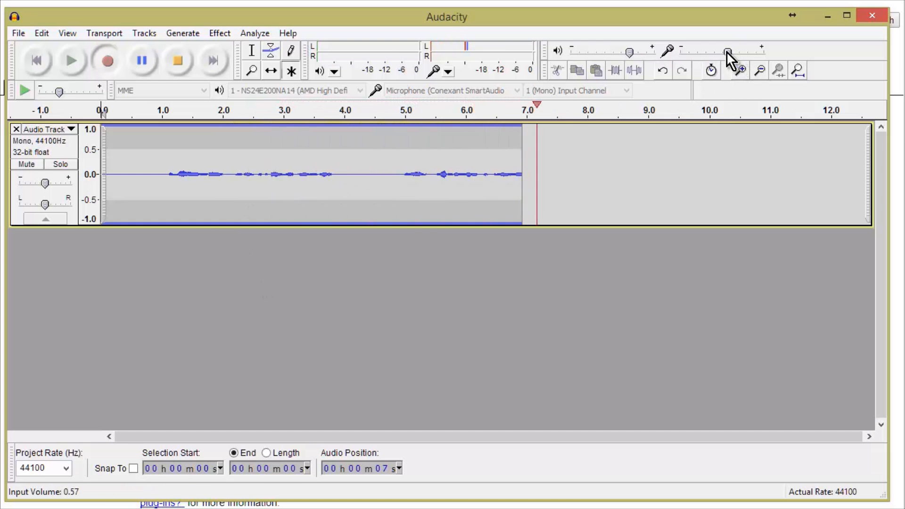
left_click_drag(726, 52, 745, 55)
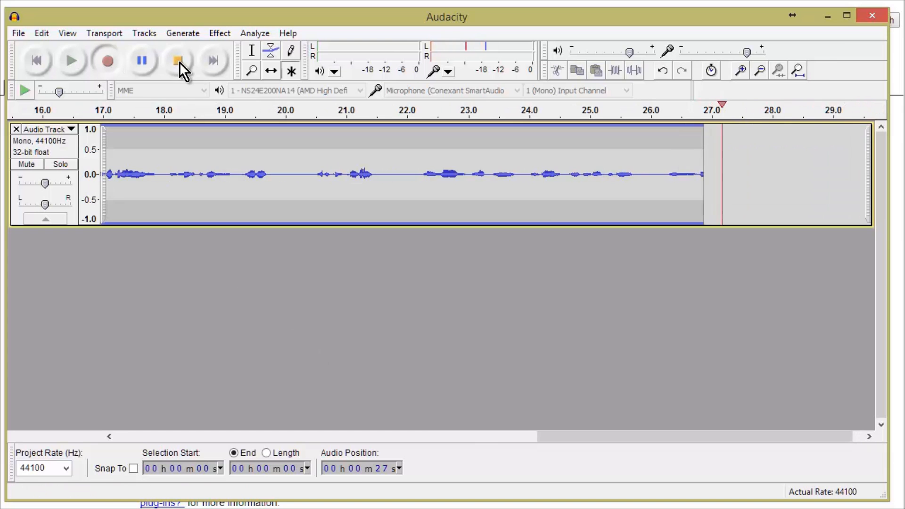
left_click(142, 58)
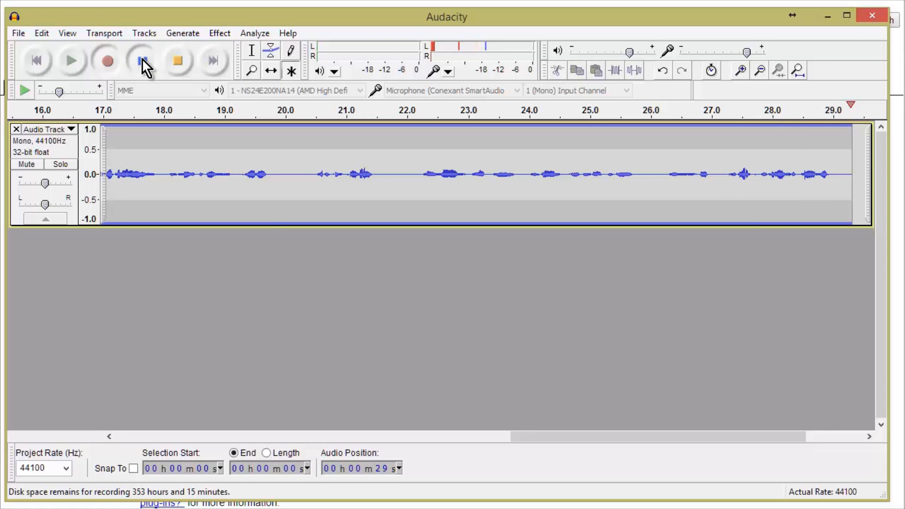
left_click(143, 58)
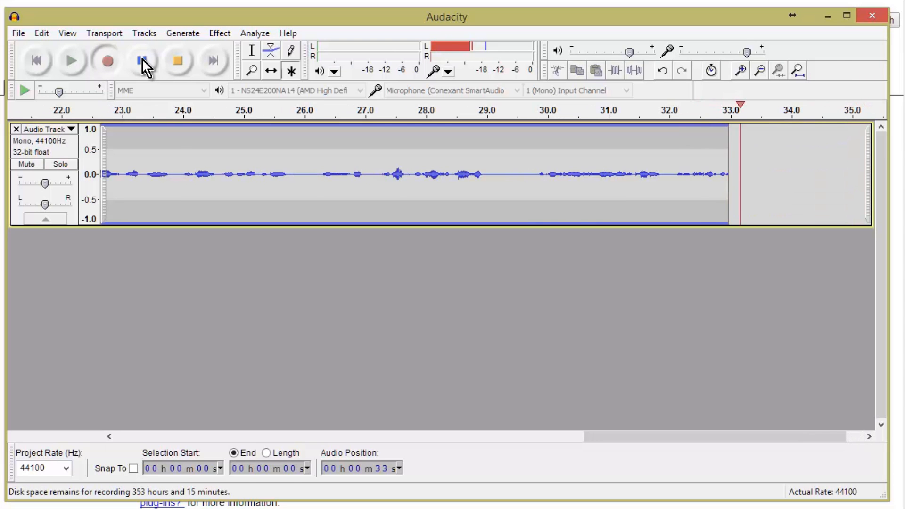
left_click(143, 58)
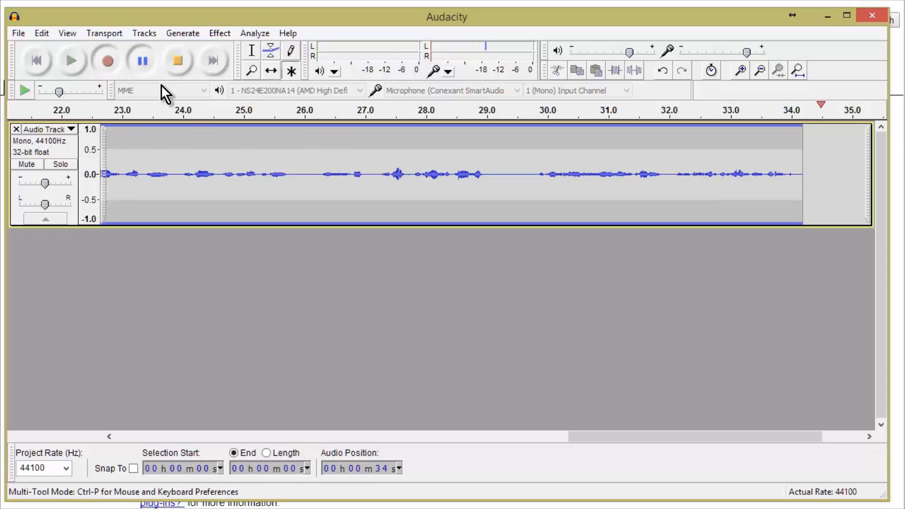
left_click(177, 60)
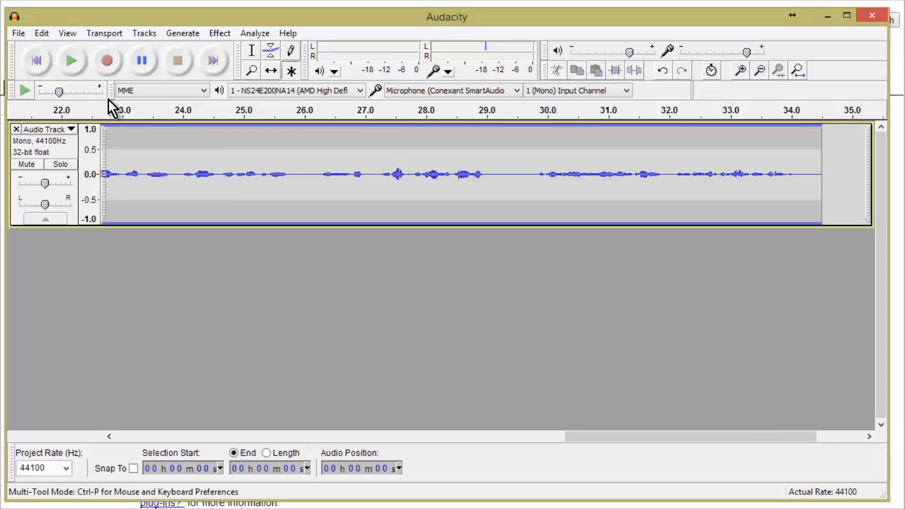
Step: Play back the new recording, pause it at about 17 seconds and stop playback
left_click(75, 55)
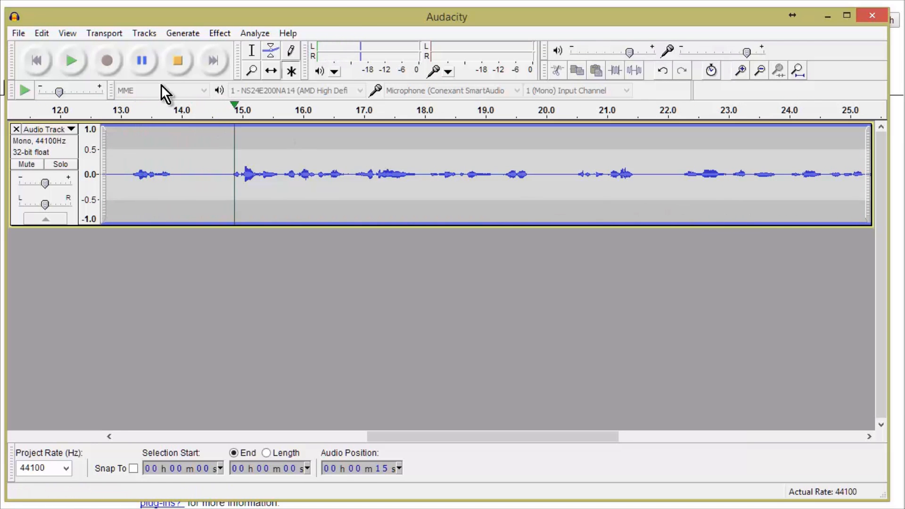
left_click(143, 60)
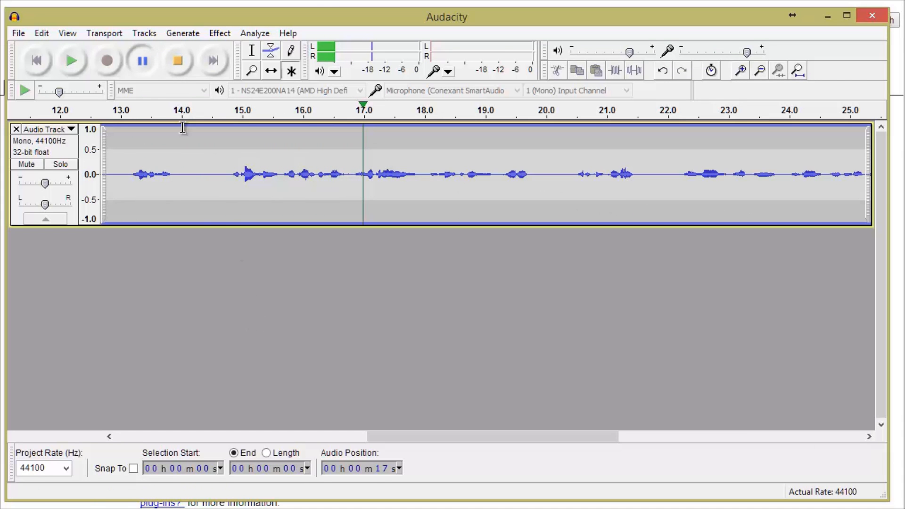
left_click(174, 66)
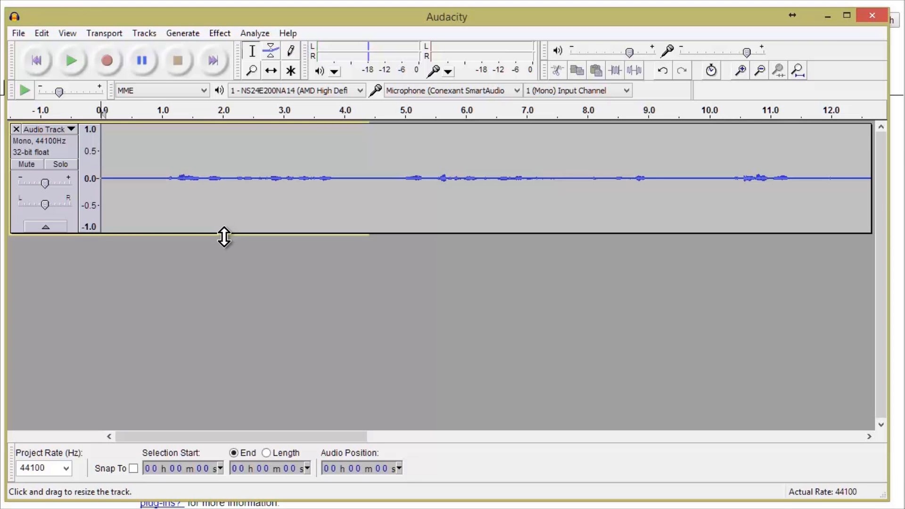
Step: Enlarge the audio track's height until its waveform nearly fills the track area
left_click_drag(224, 237, 235, 381)
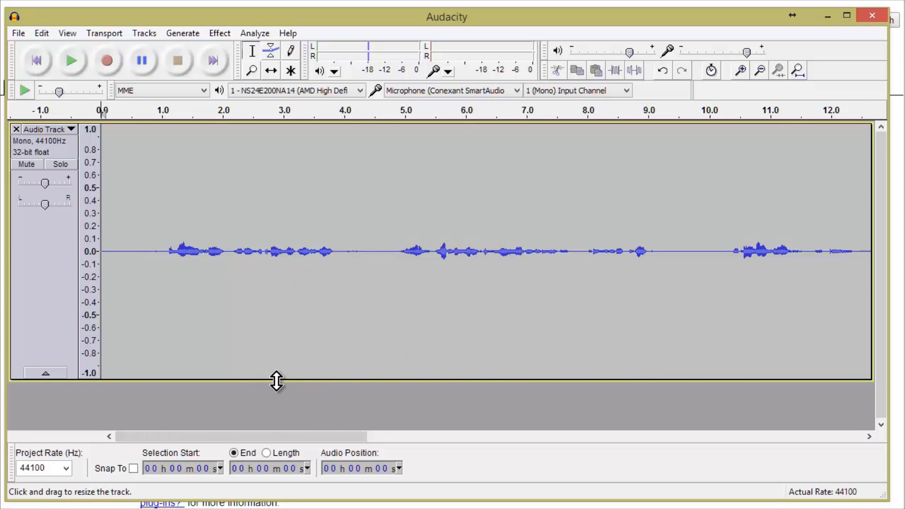
left_click_drag(278, 392, 279, 422)
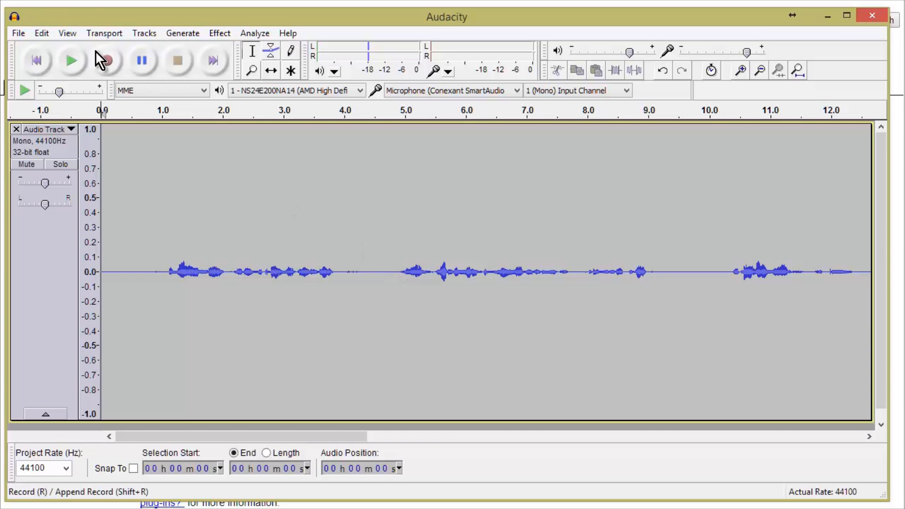
Step: Play the enlarged track, restart playback from the beginning and stop it
left_click(78, 58)
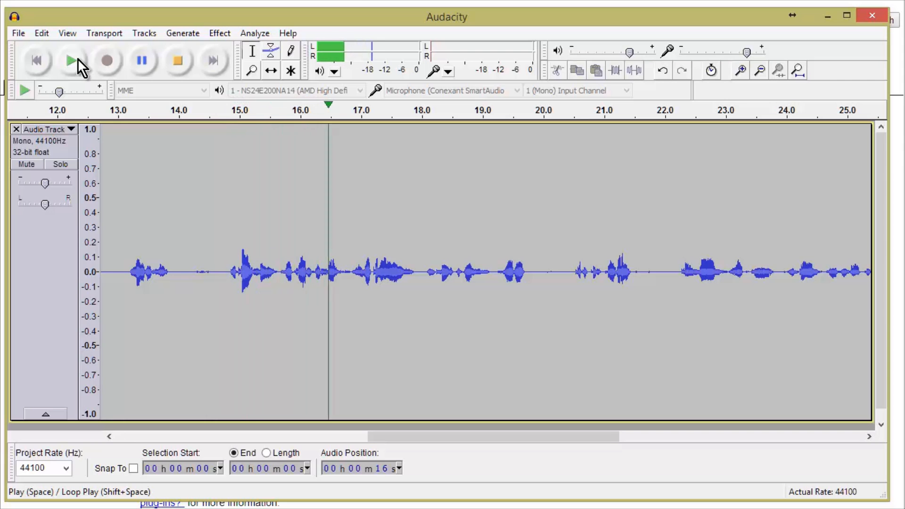
left_click(77, 59)
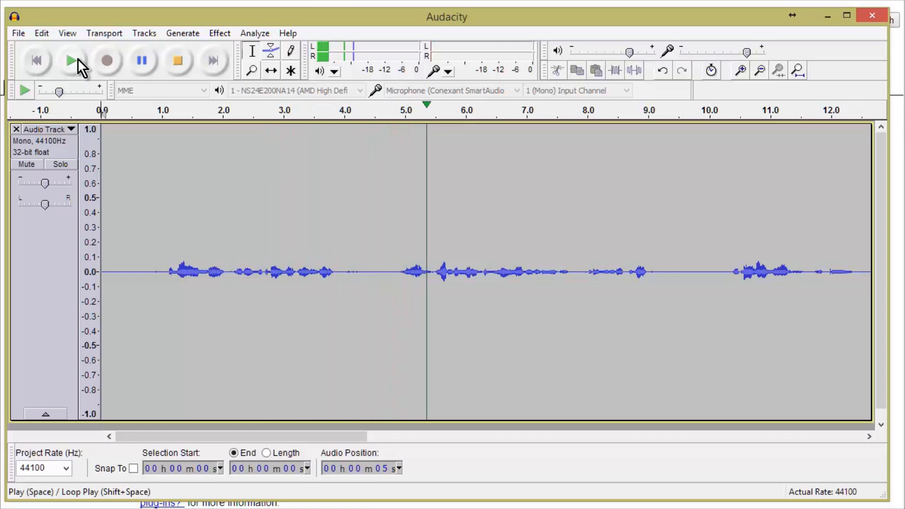
left_click(177, 60)
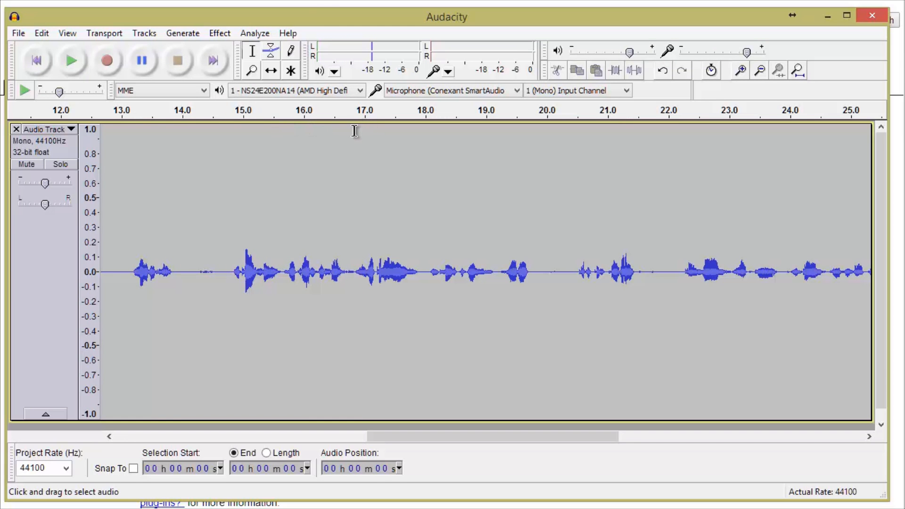
Step: Place the cursor at about 15.5 seconds in the track, play from there and stop
left_click(272, 138)
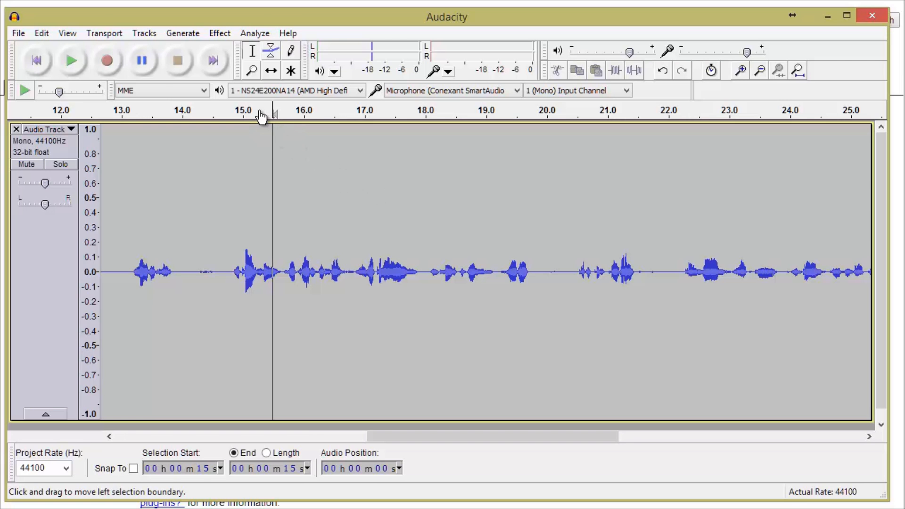
left_click(73, 57)
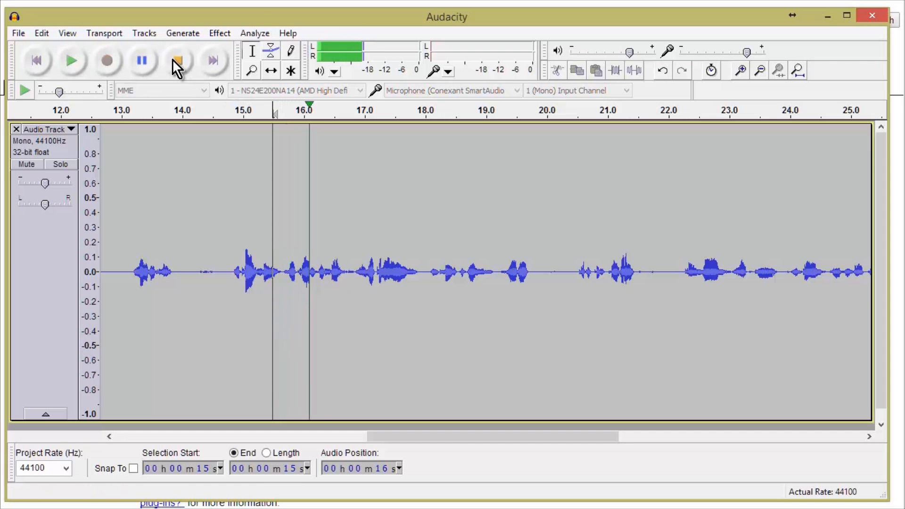
left_click(176, 61)
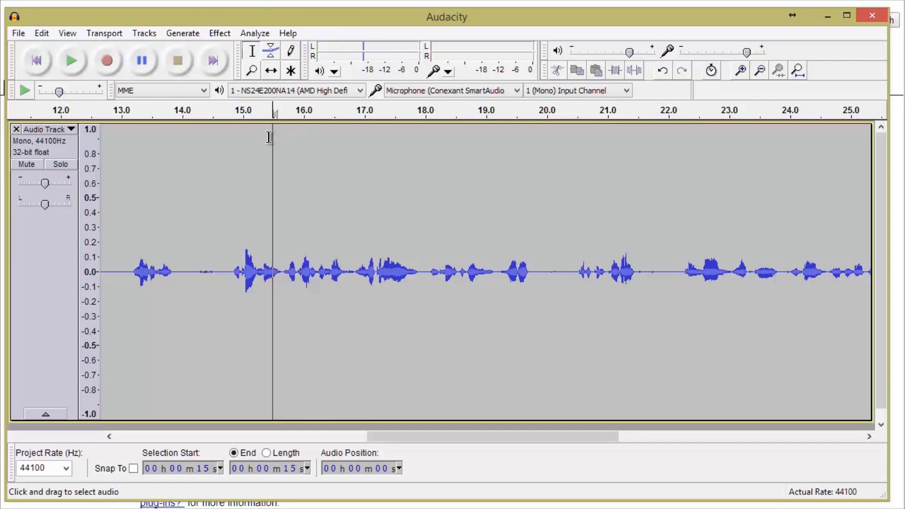
Step: Select the audio from about 15.6 to 16.8 seconds, playing the selection to check its boundaries
left_click_drag(276, 141, 364, 178)
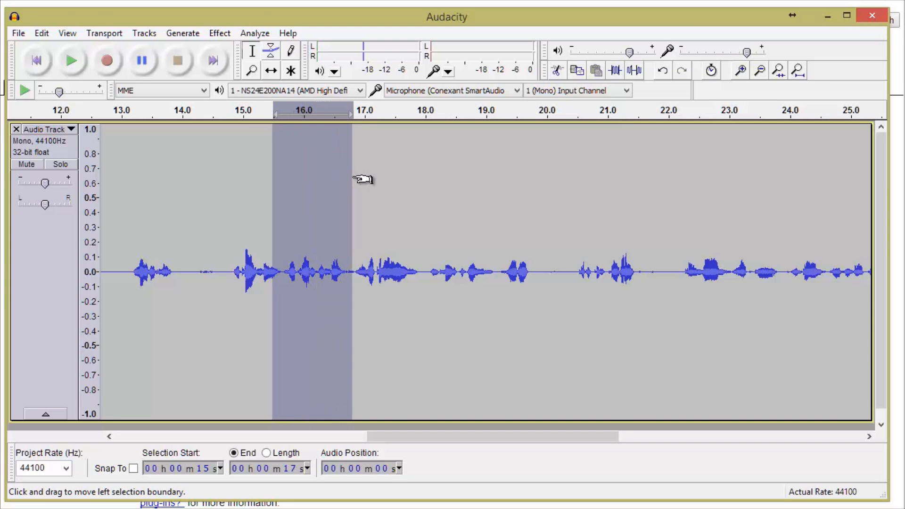
left_click(74, 55)
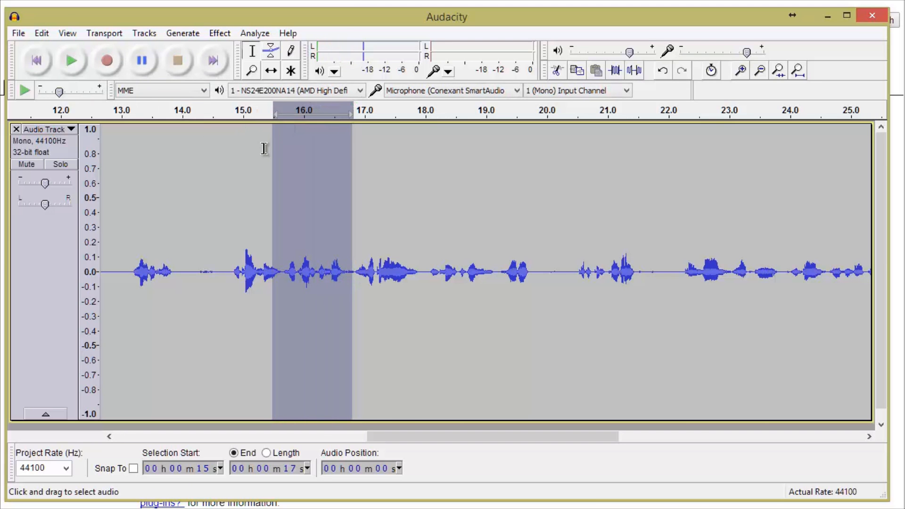
left_click_drag(274, 158, 277, 161)
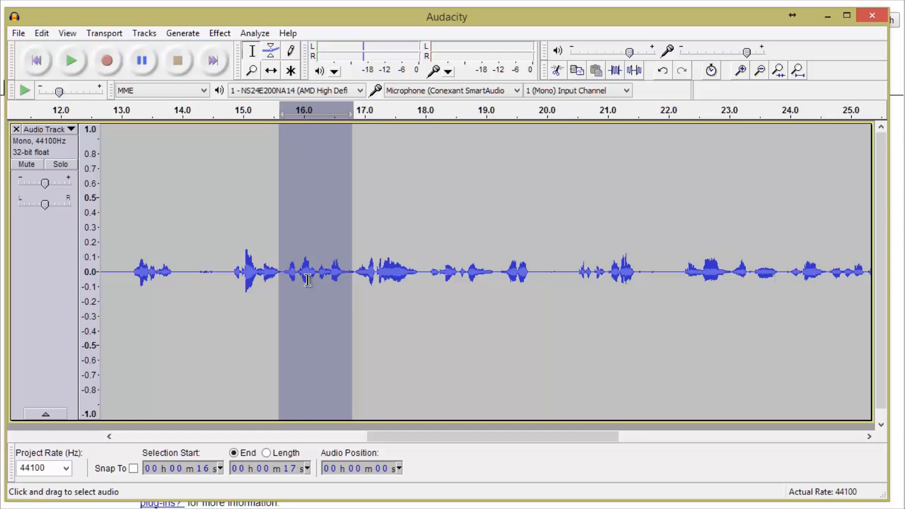
left_click(70, 59)
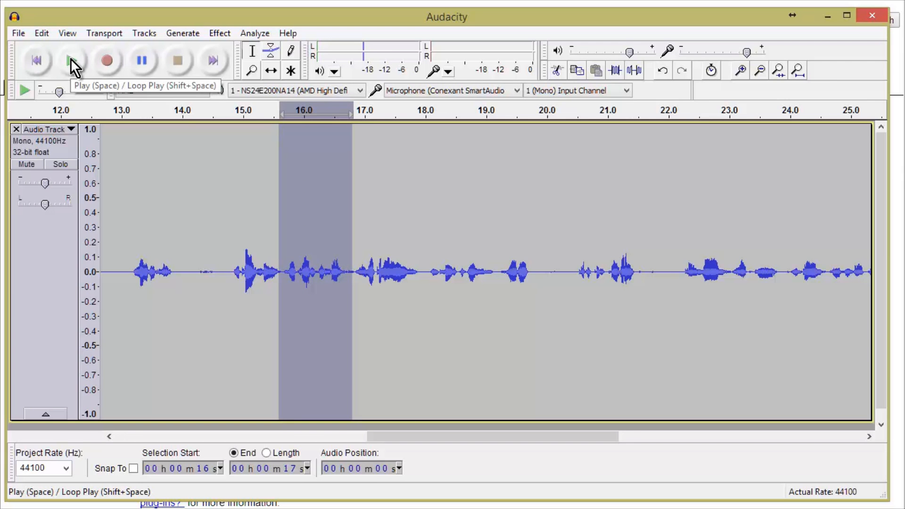
Step: Delete the selected audio, play the track from about 14.9 seconds to check the cut, and stop
key("Delete")
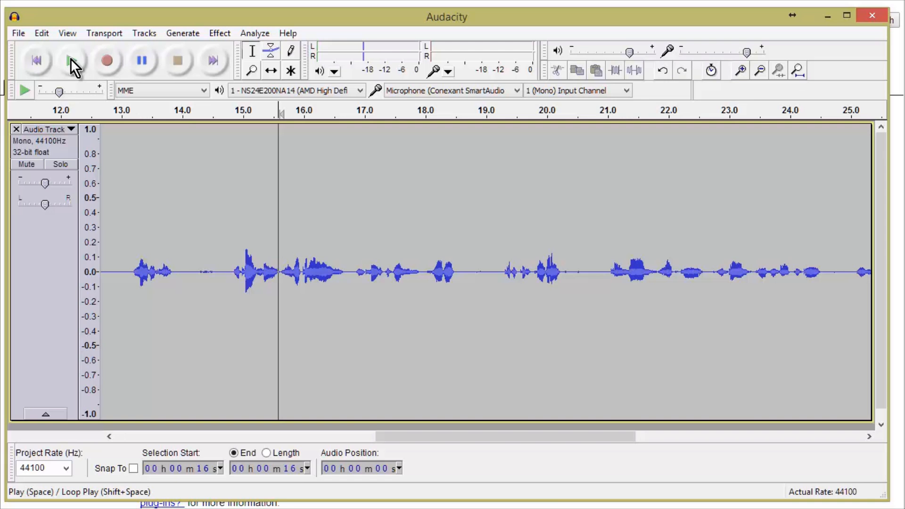
left_click(236, 121)
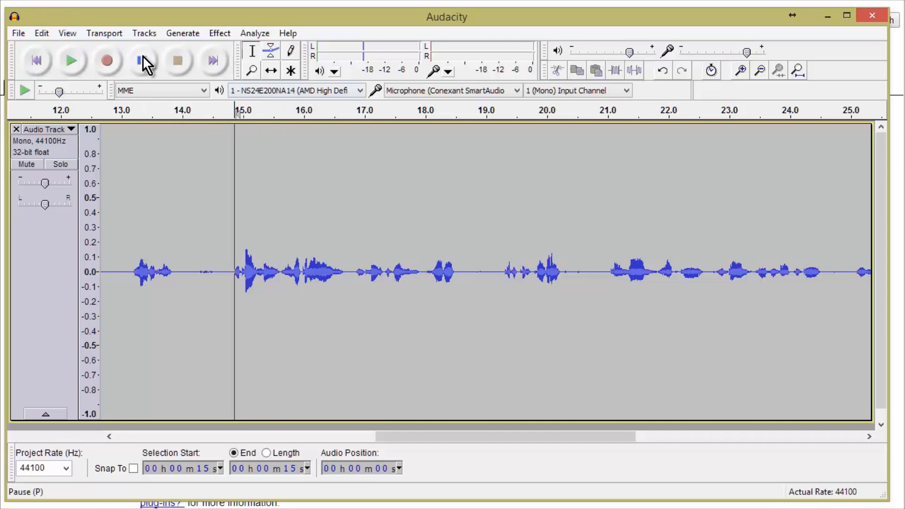
left_click(75, 56)
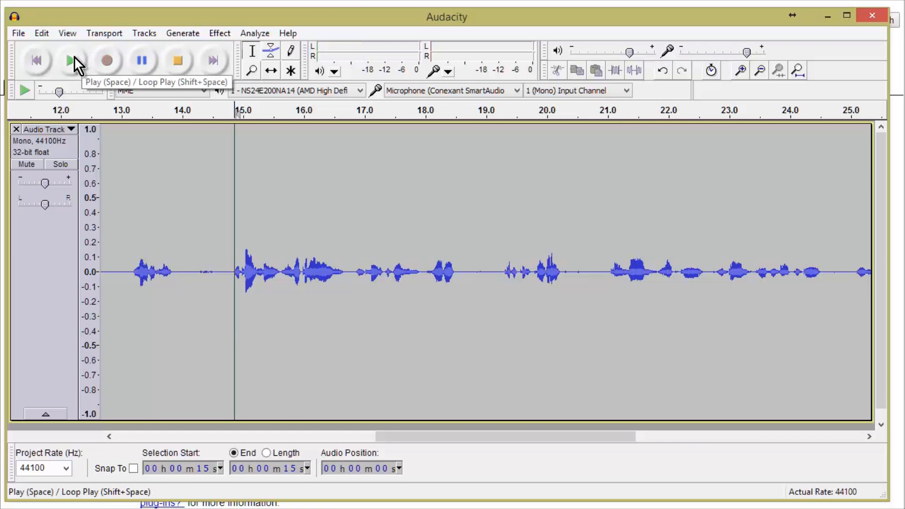
left_click(176, 58)
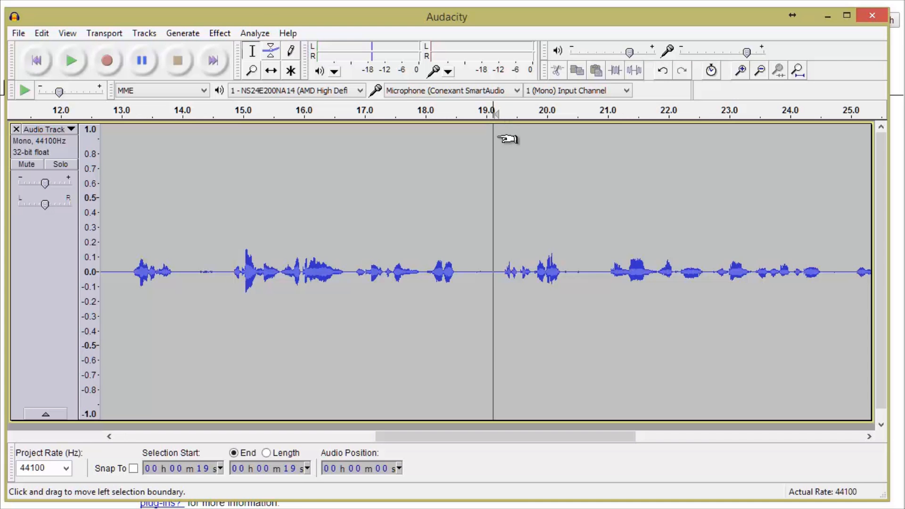
Step: Preview and delete the audio from about 18.5 to 21 seconds, and play the track from the cut
left_click_drag(510, 137, 607, 179)
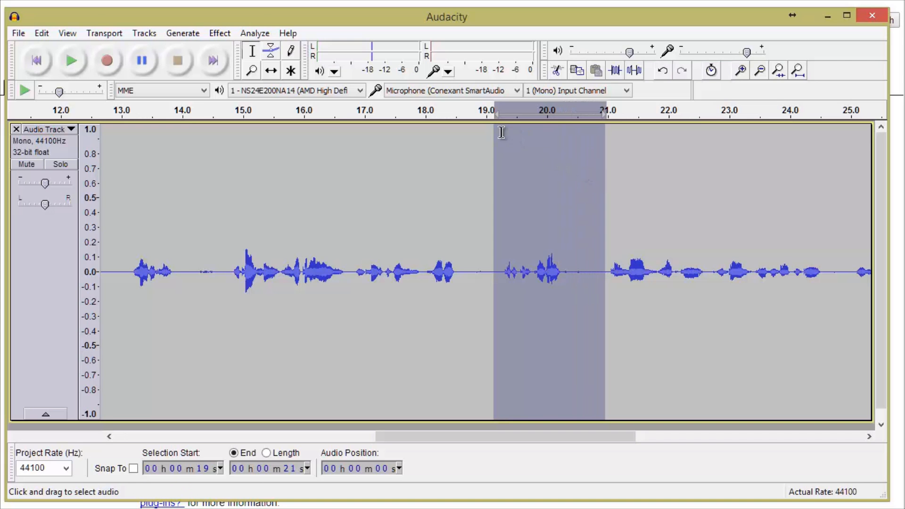
left_click_drag(493, 135, 458, 140)
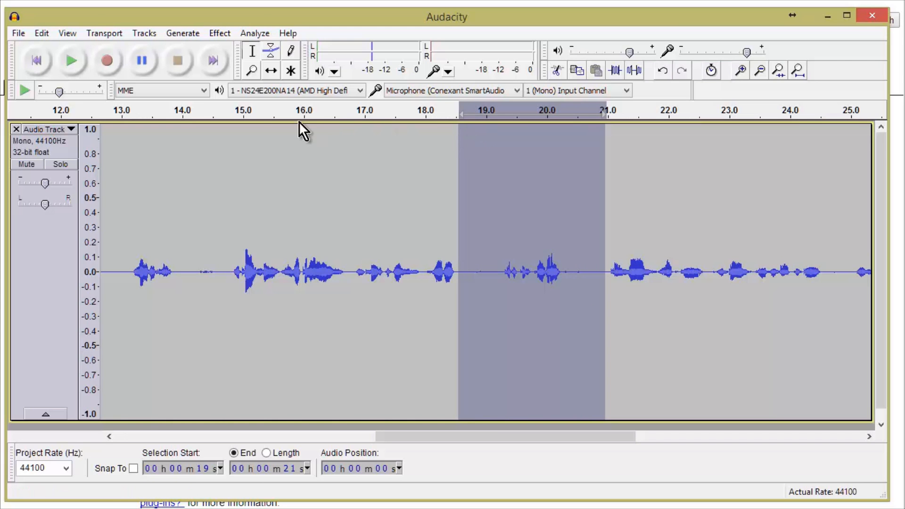
left_click(65, 57)
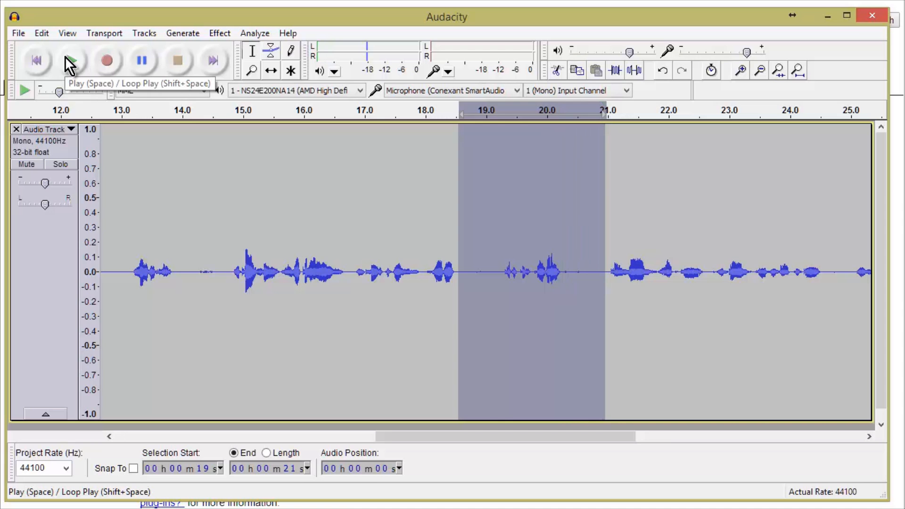
key("Delete")
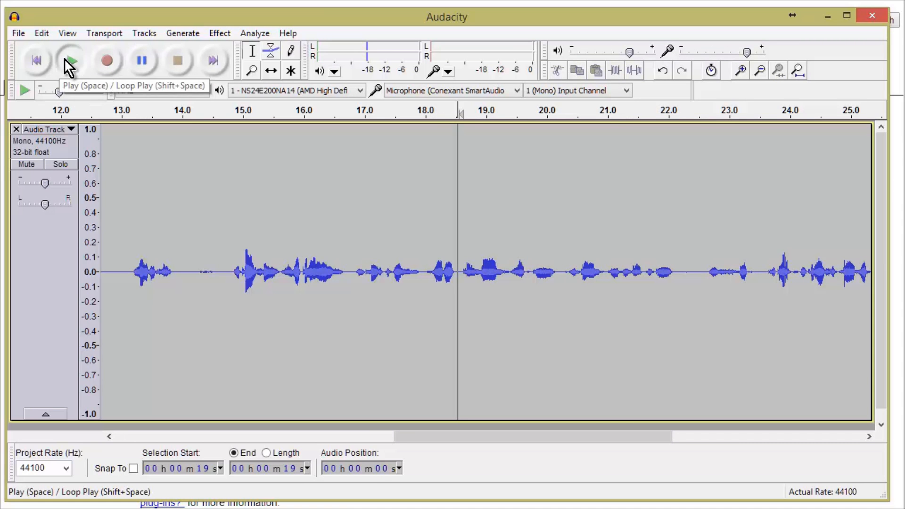
left_click(64, 58)
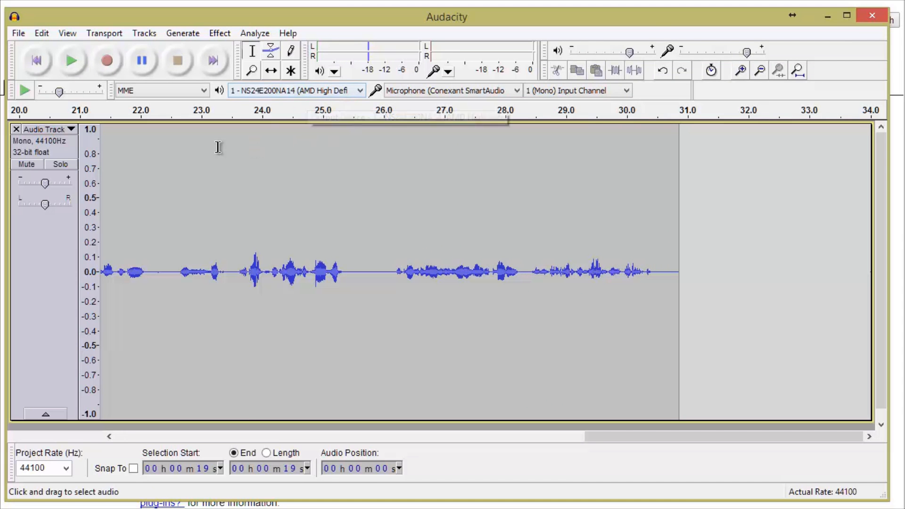
Step: Select the audio from about 28.4 seconds to the end of the track, preview it and delete it
left_click(538, 127)
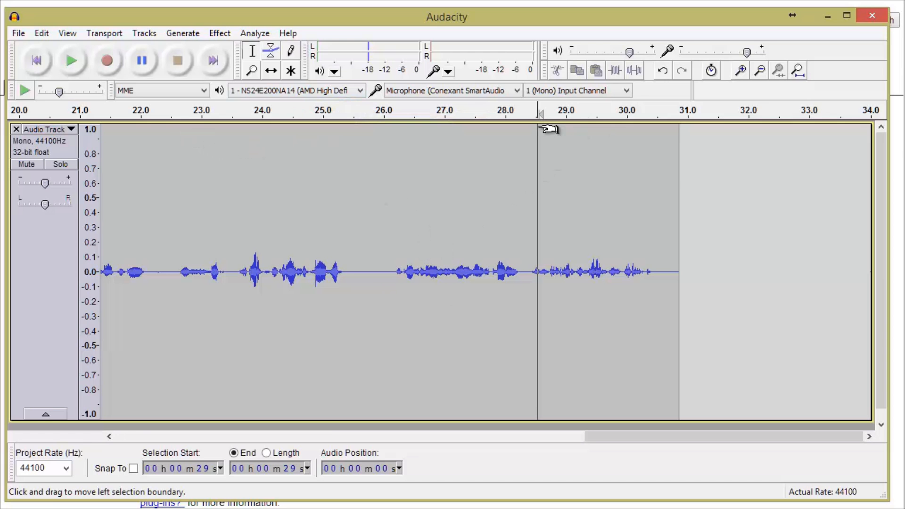
mouse_move(538, 128)
left_mouse_down()
mouse_move(530, 132)
mouse_move(538, 141)
mouse_move(557, 147)
mouse_move(679, 165)
left_mouse_up()
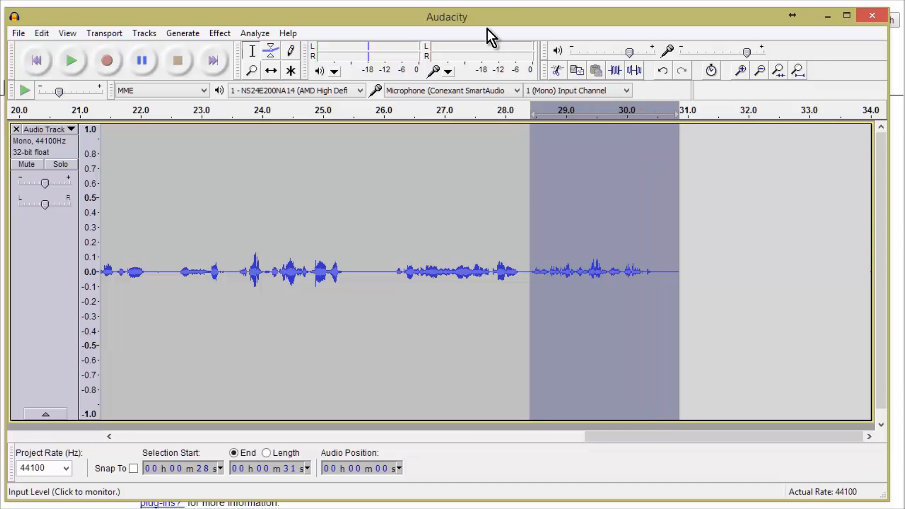
left_click(71, 60)
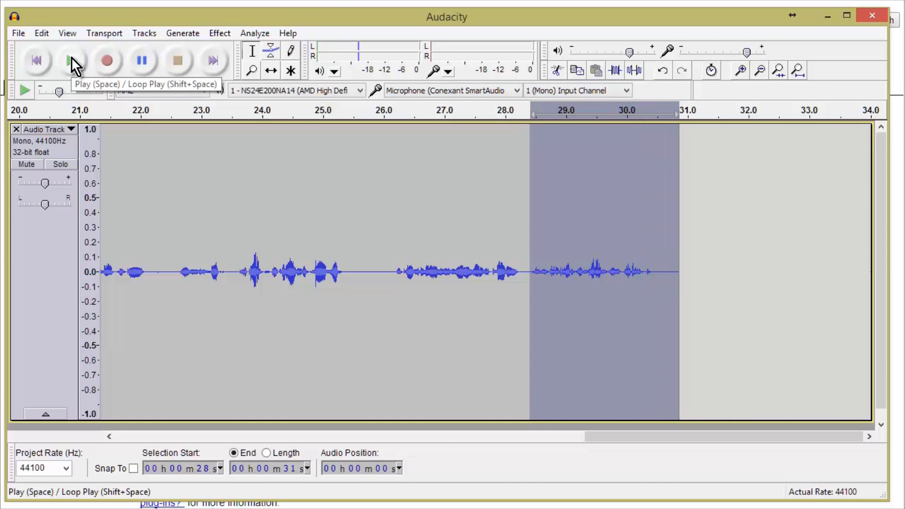
key("Delete")
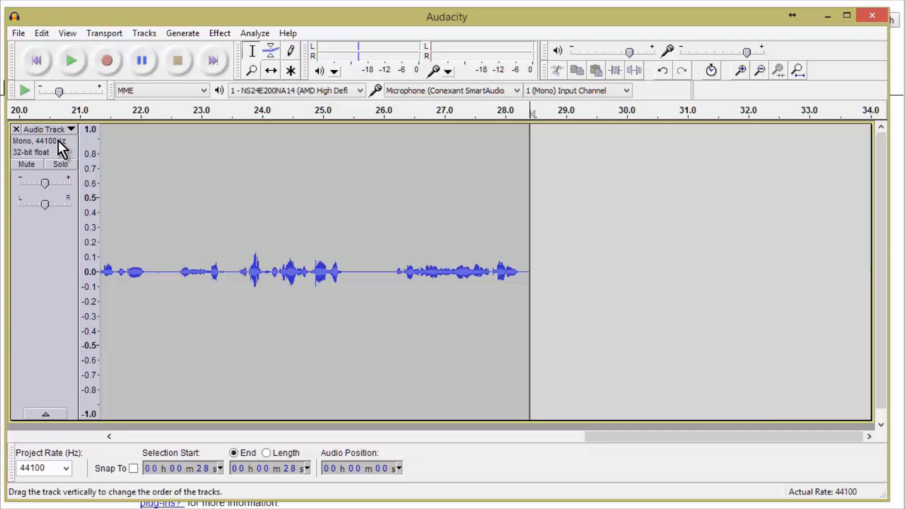
Step: Return to the start of the track, select the first 1.1 seconds or so before the speech, preview and delete them
left_click(37, 60)
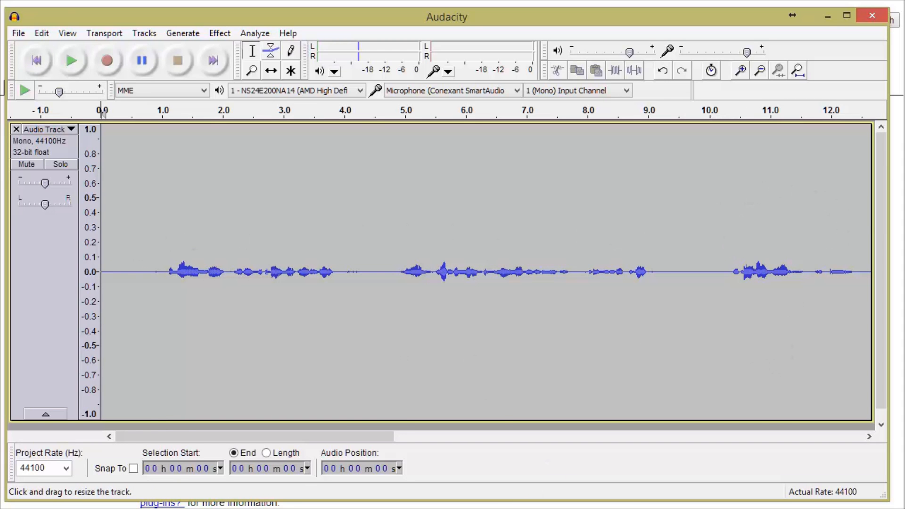
left_click_drag(146, 436, 75, 443)
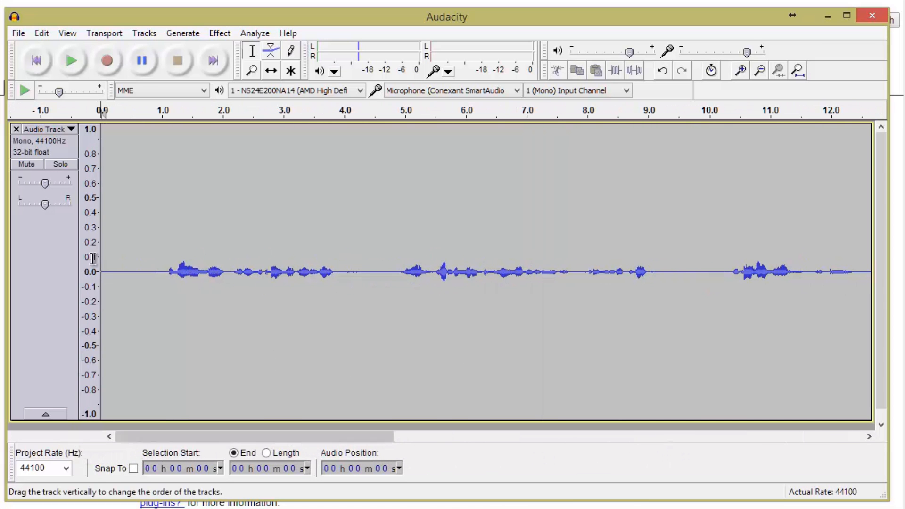
left_click(110, 134)
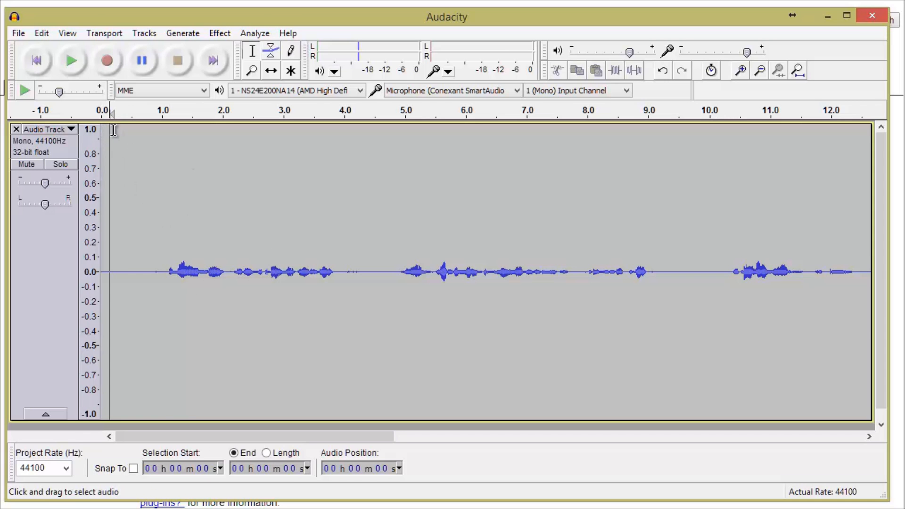
left_click(39, 58)
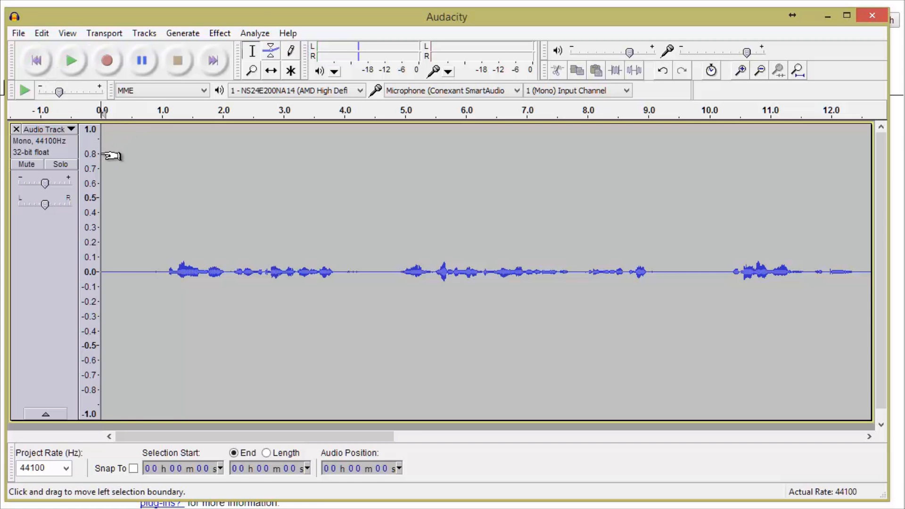
left_click_drag(106, 156, 168, 174)
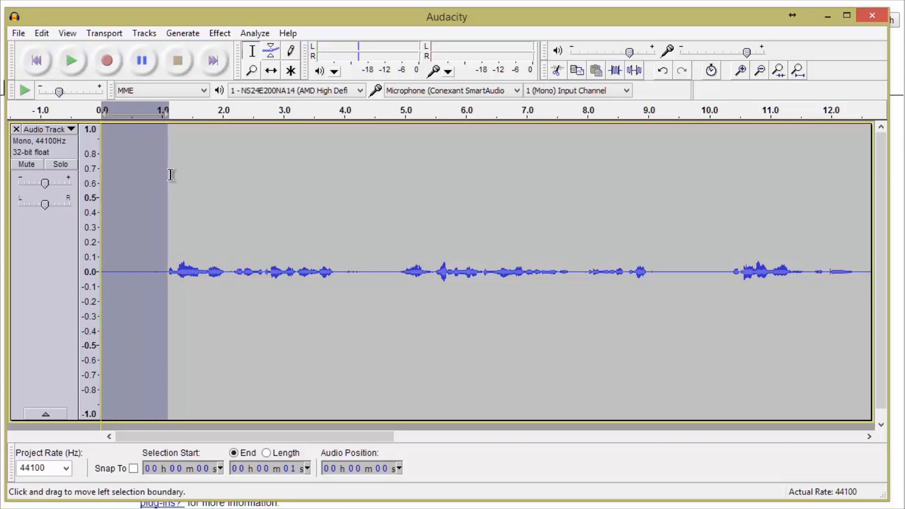
left_click(68, 58)
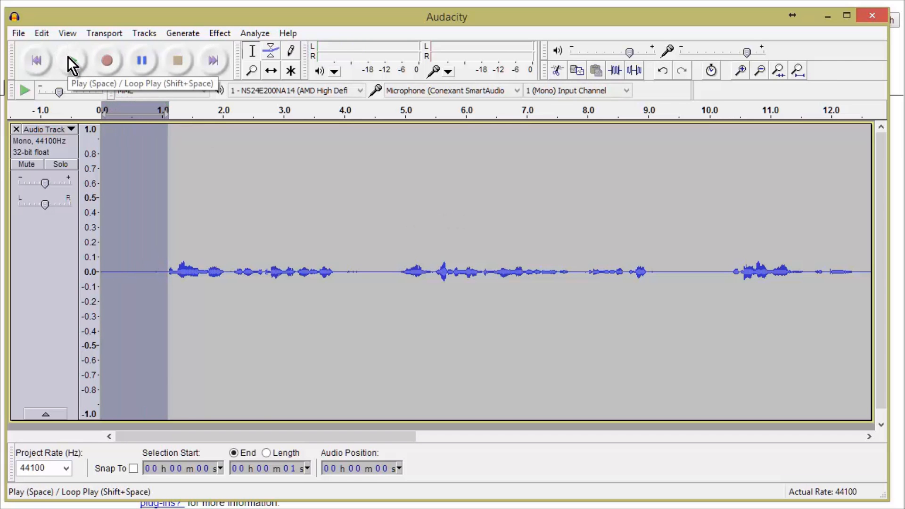
key("Delete")
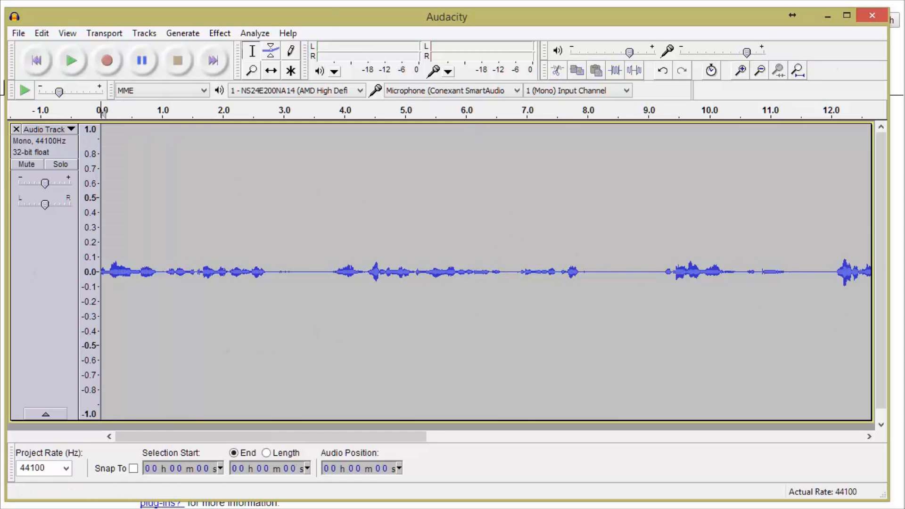
Step: Select the pause from about 2.7 to 3.8 seconds, preview it and delete it
left_click(258, 129)
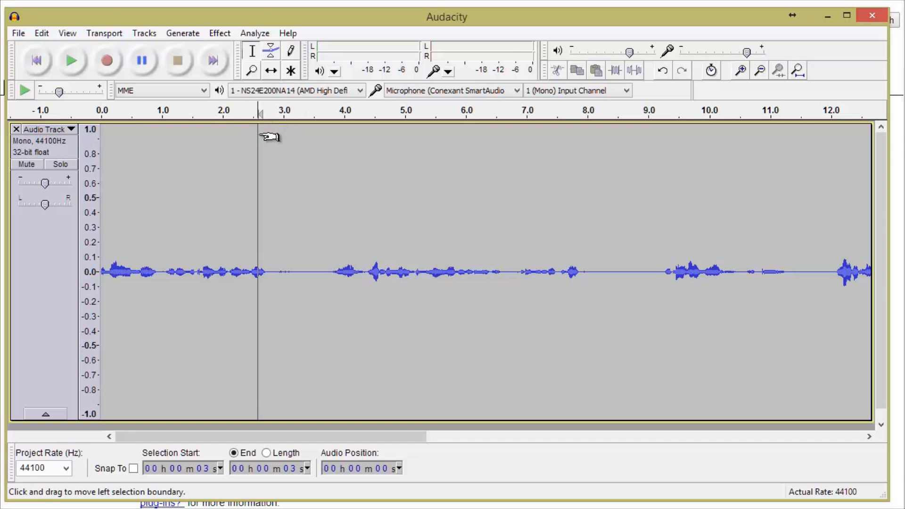
mouse_move(262, 140)
left_mouse_down()
mouse_move(342, 165)
mouse_move(332, 169)
left_mouse_up()
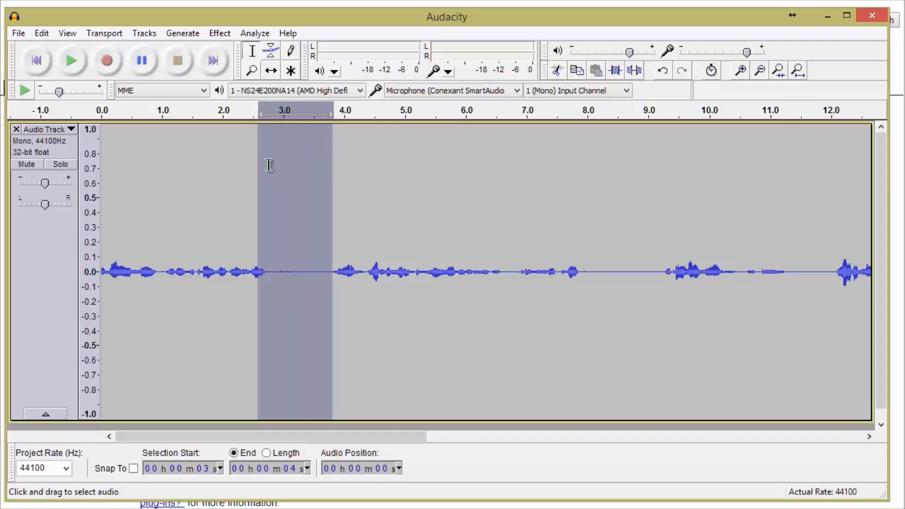
left_click_drag(261, 169, 267, 170)
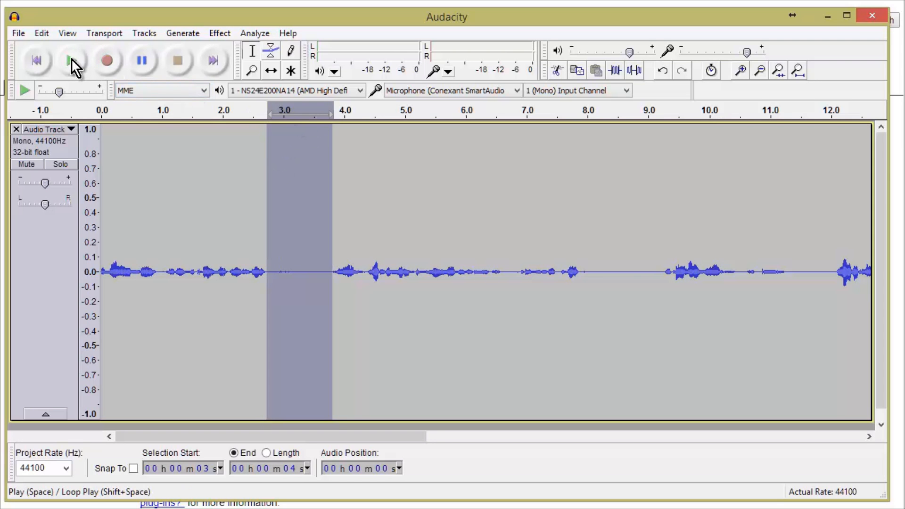
left_click(72, 59)
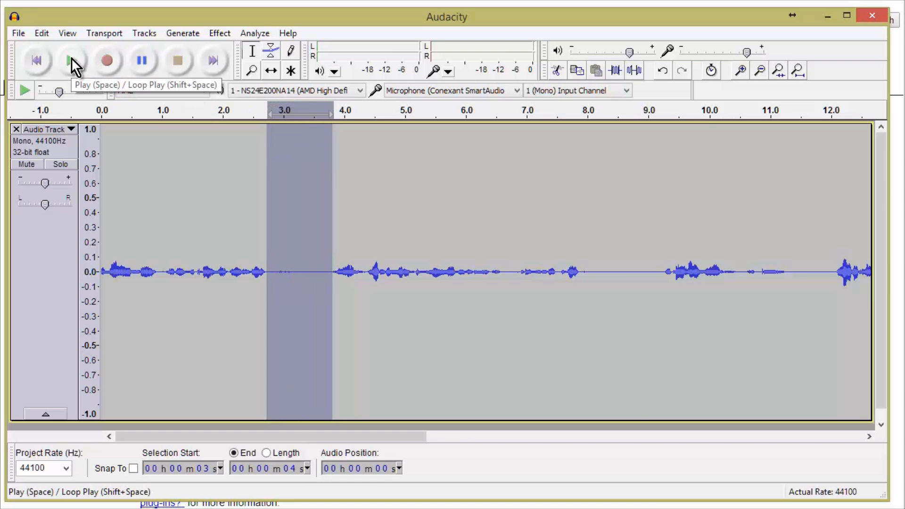
key("Delete")
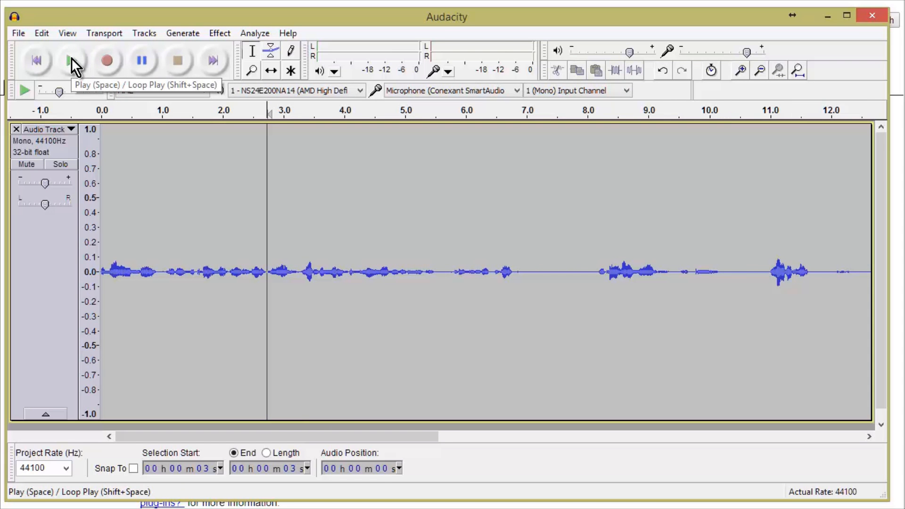
Step: Select the silent gap from about 6.8 to 8.1 seconds, preview it and delete it
left_click(515, 126)
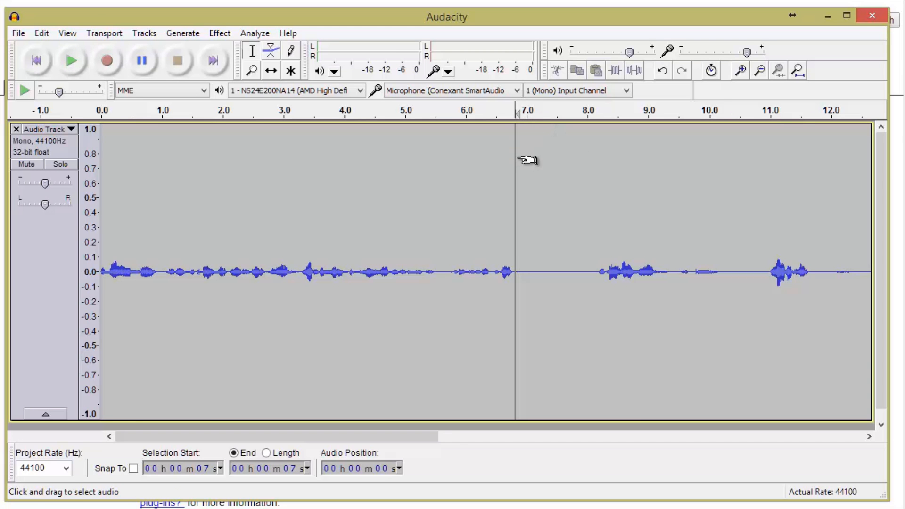
left_click_drag(517, 160, 597, 184)
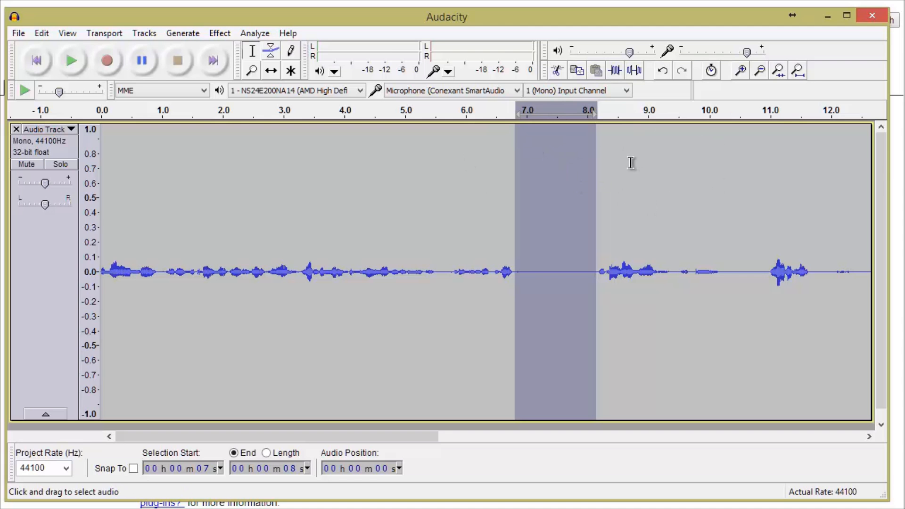
left_click(69, 63)
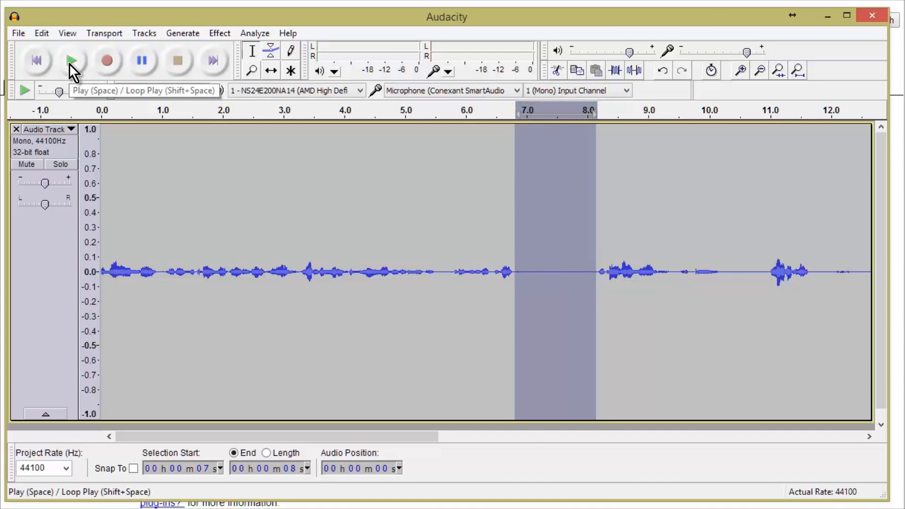
key("Delete")
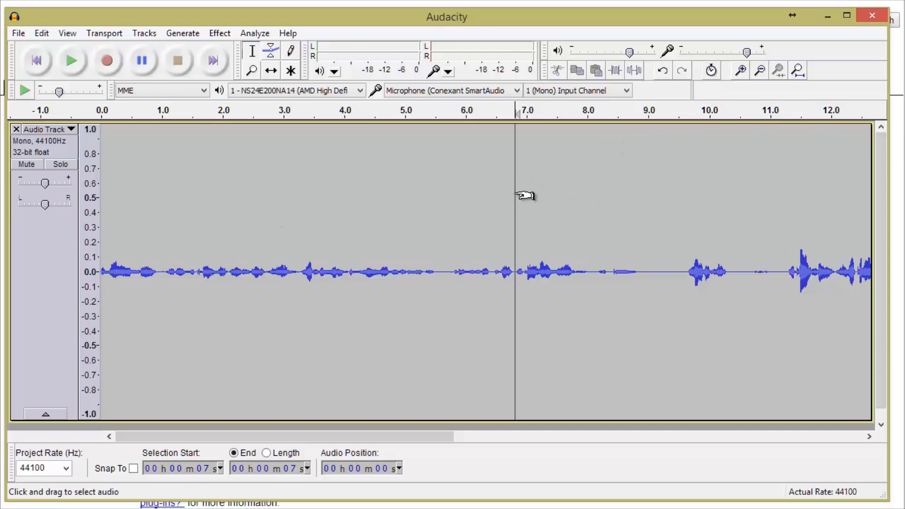
Step: Select the audio from about 6.8 to 7.9 seconds and use the Zoom tool to zoom in closely and back out one level
left_click_drag(530, 197, 584, 213)
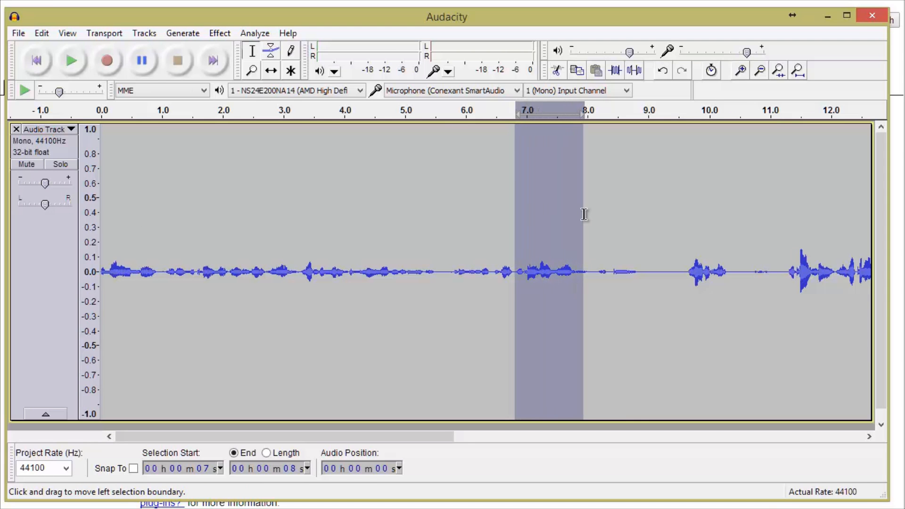
left_click(250, 72)
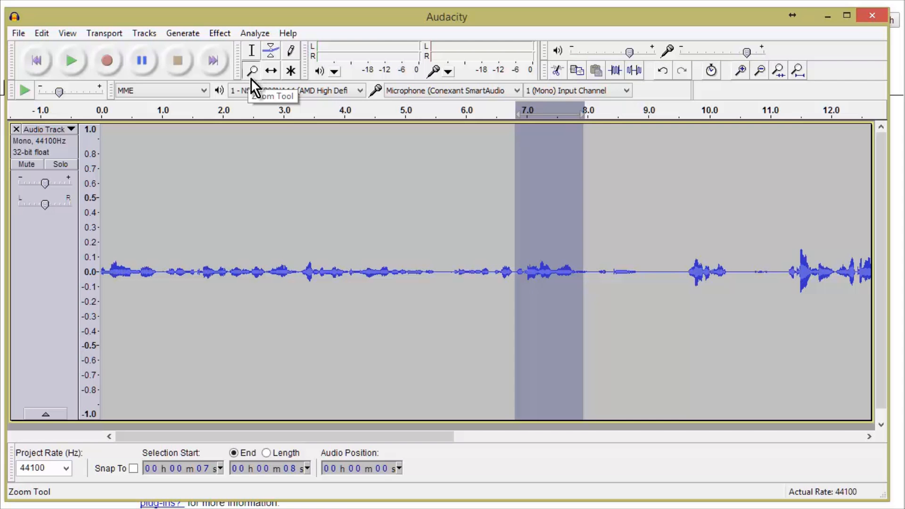
left_click(534, 211)
left_click(534, 210)
left_click(534, 211)
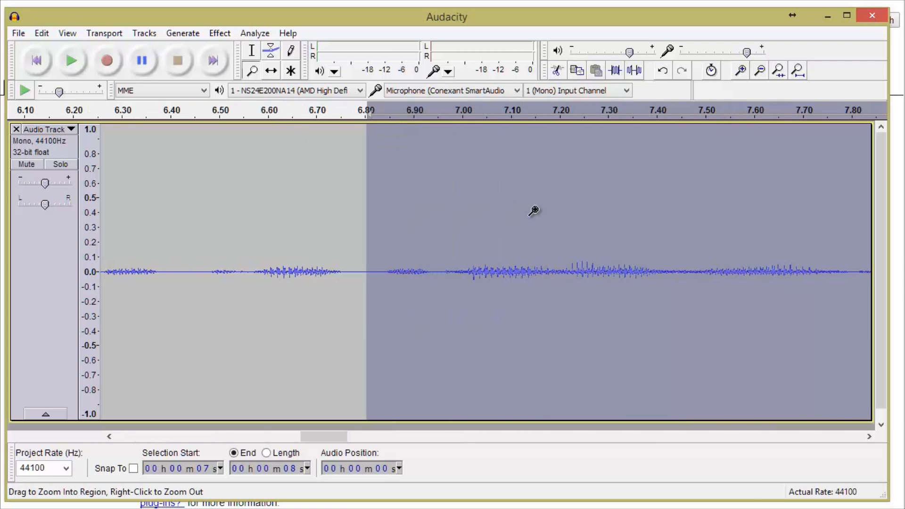
left_click(533, 210)
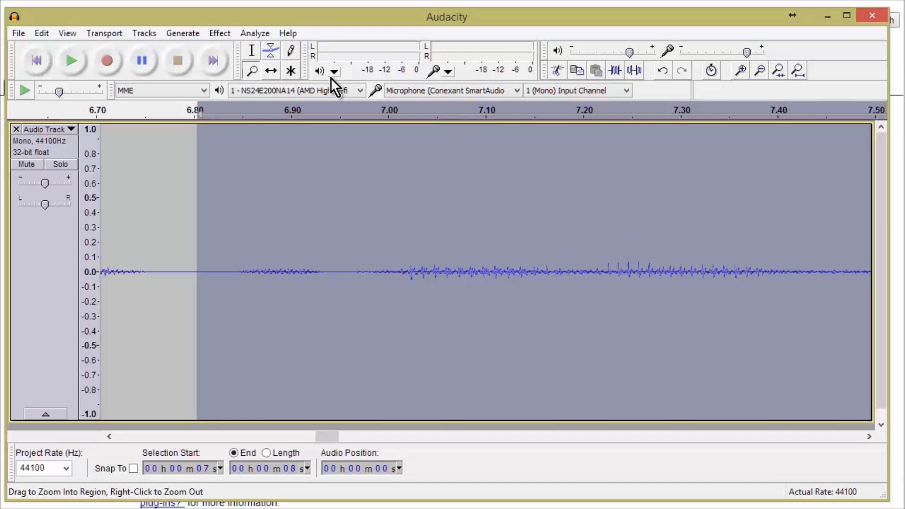
right_click(341, 224)
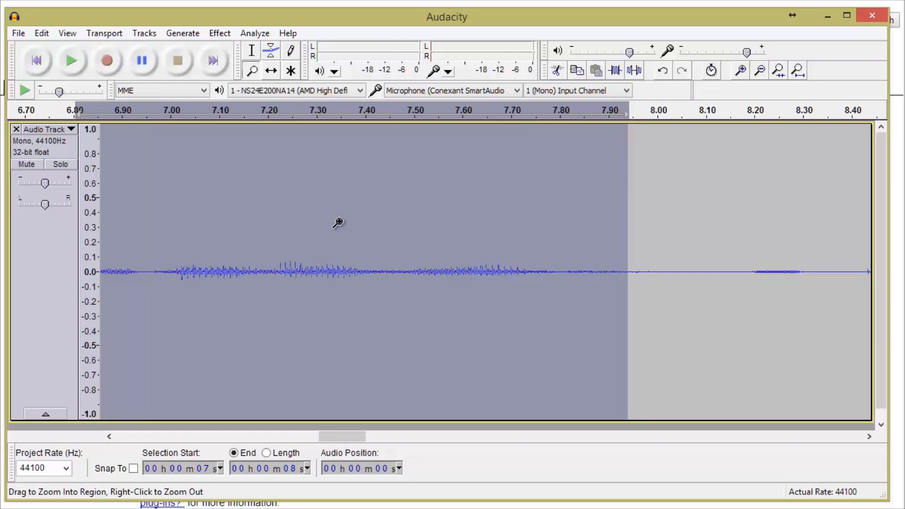
Step: Restore the normal zoom level and look along the track to its end and back to the selected section
left_click(64, 33)
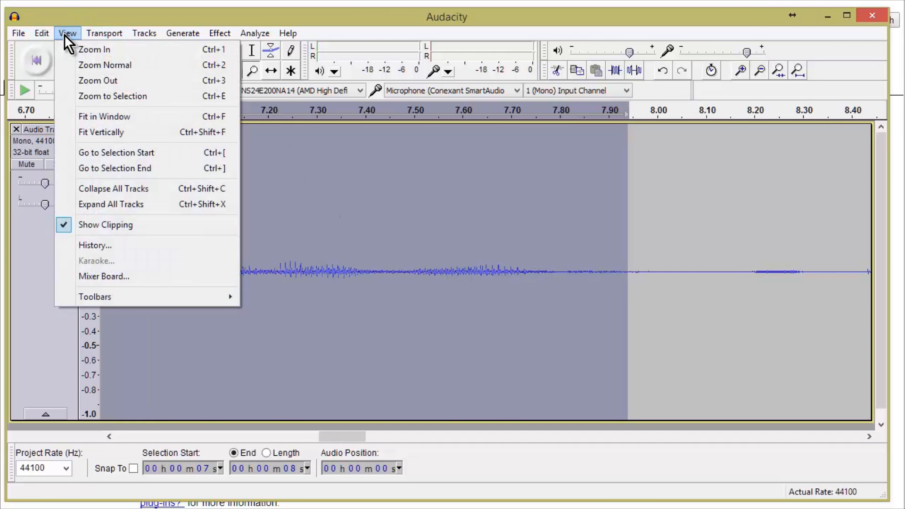
left_click(100, 65)
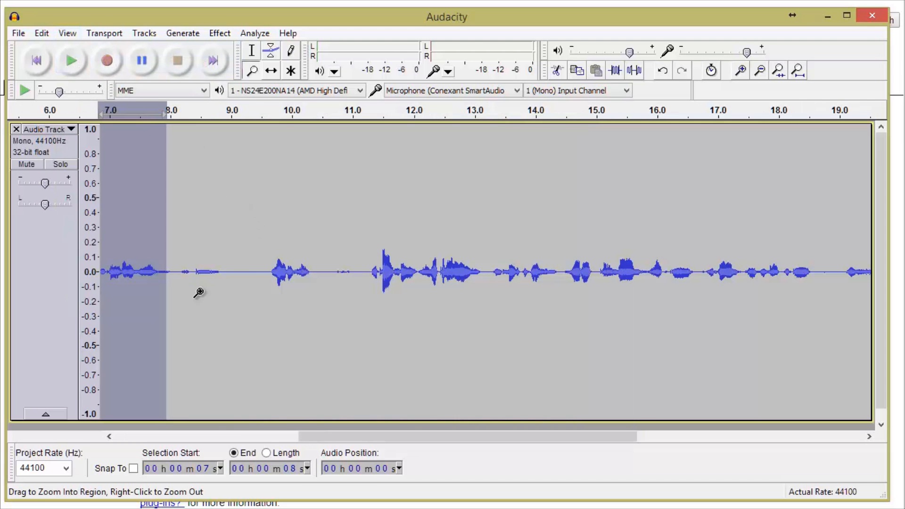
left_click(652, 437)
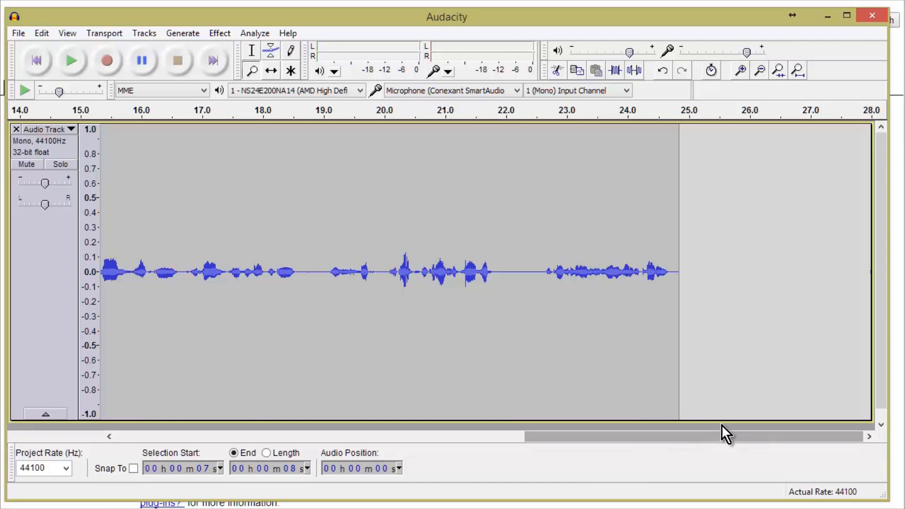
left_click_drag(748, 437, 417, 440)
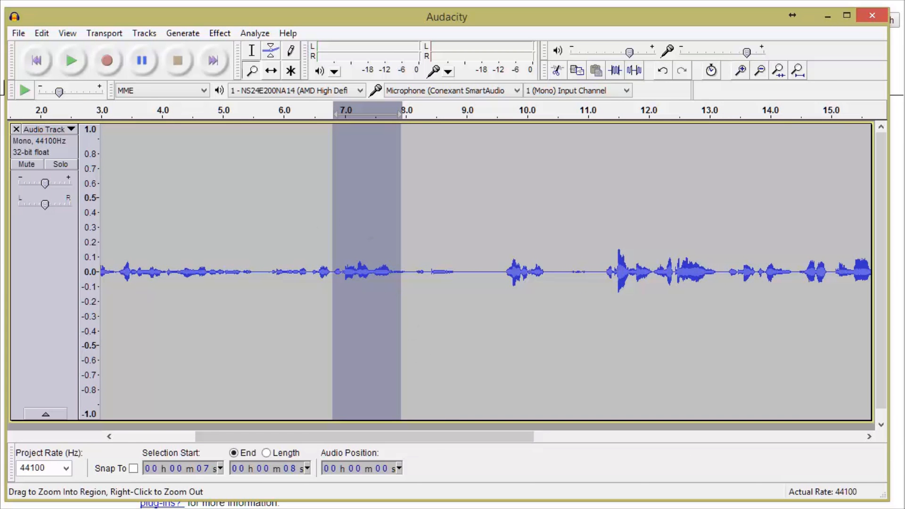
left_click(66, 33)
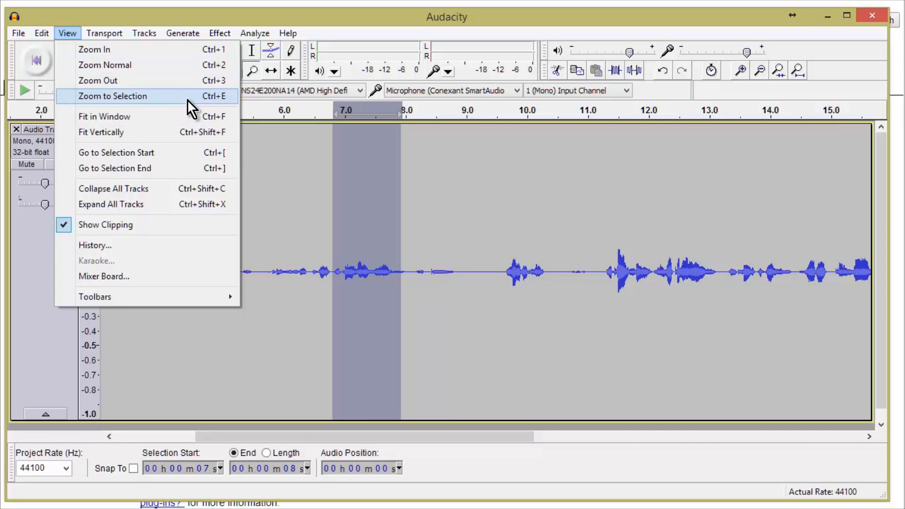
left_click(191, 83)
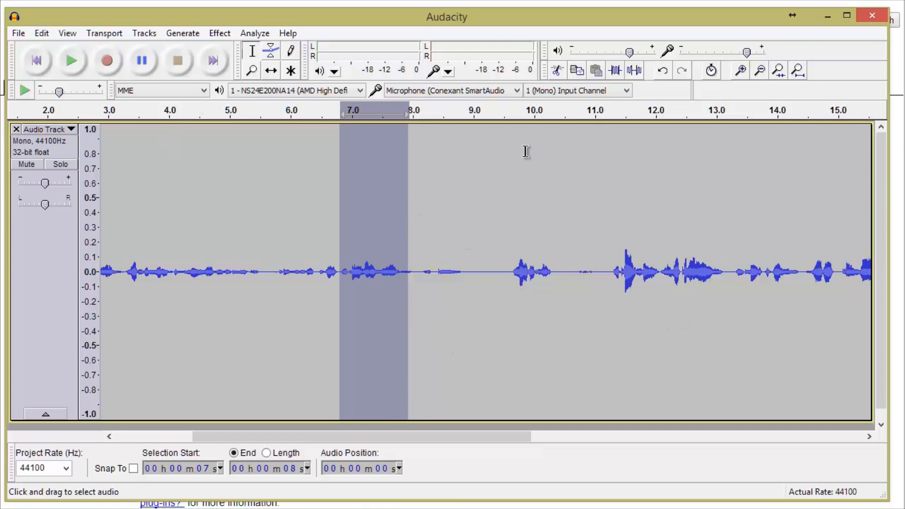
Step: Select the silent pause from about 8.8 to 9.5 seconds and play it
left_click(455, 136)
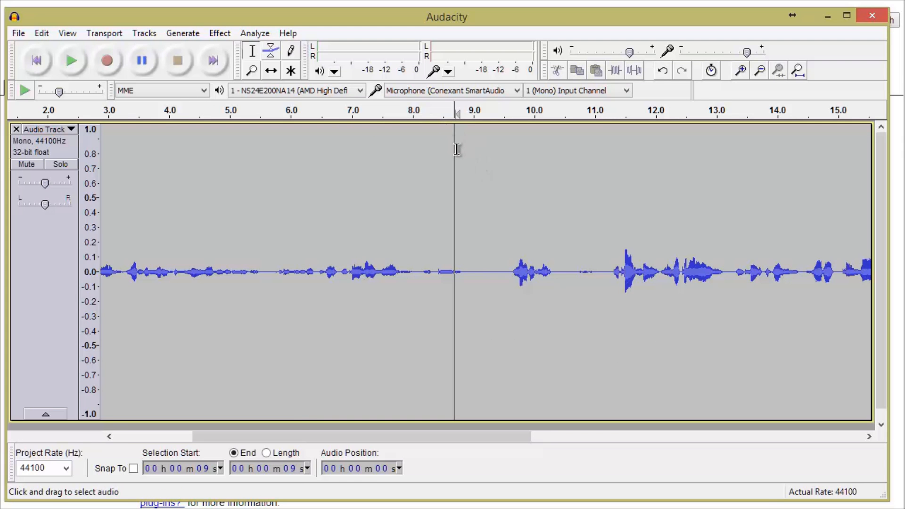
mouse_move(464, 157)
left_mouse_down()
mouse_move(507, 178)
mouse_move(465, 191)
left_mouse_up()
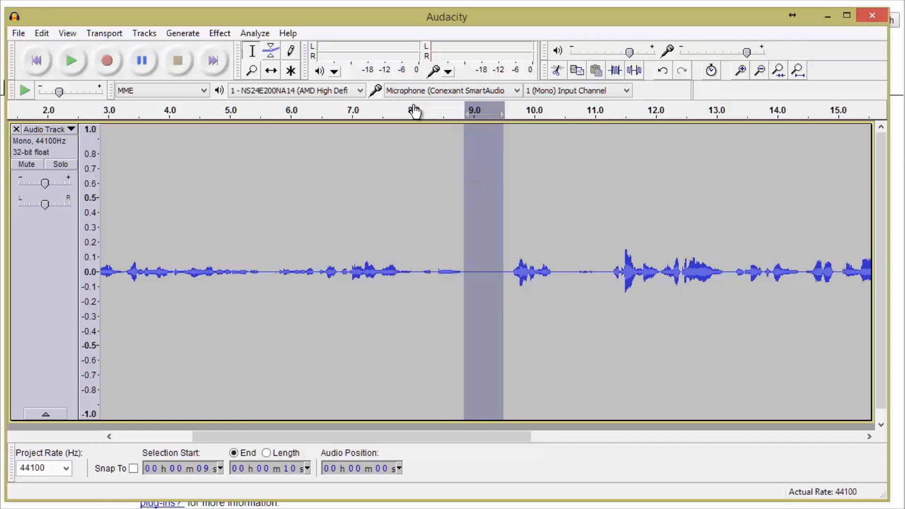
left_click(74, 59)
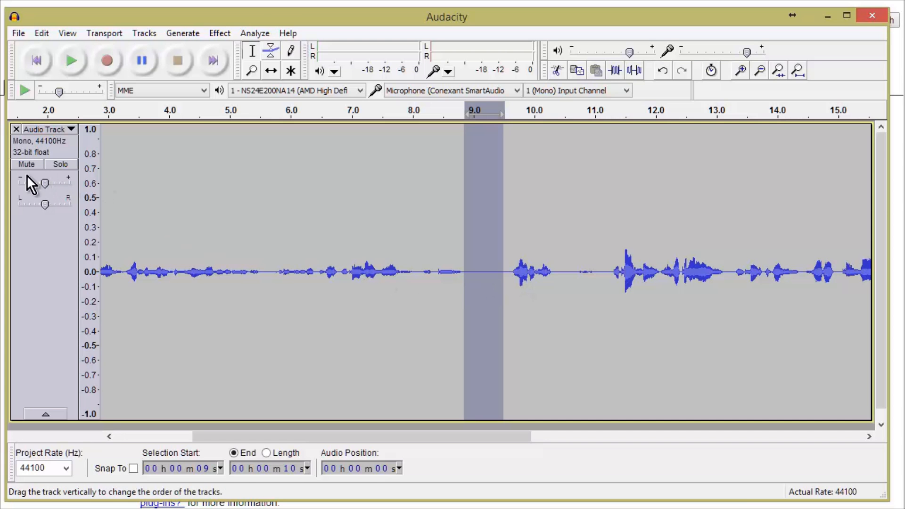
Step: Select the audio from about 3.1 to 5.0 seconds and preview the Amplify effect on it at 31.4 dB
left_click(116, 132)
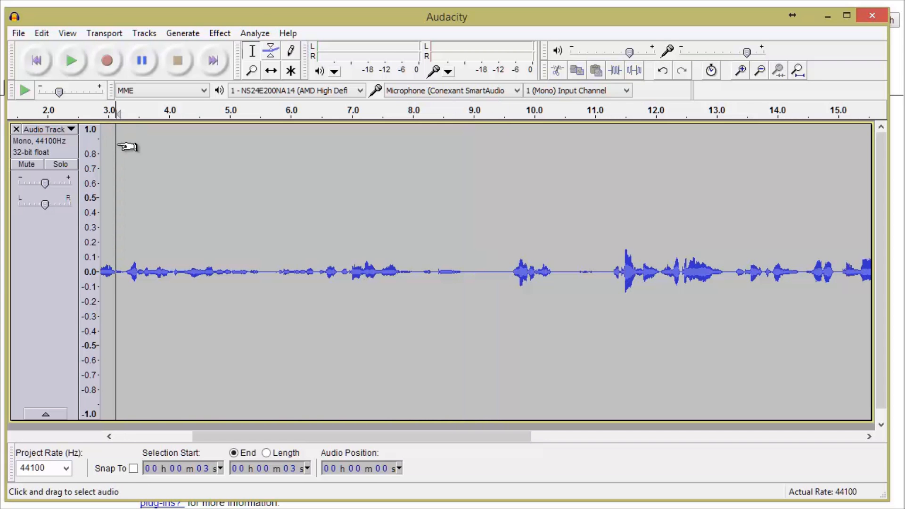
left_click_drag(134, 152, 232, 181)
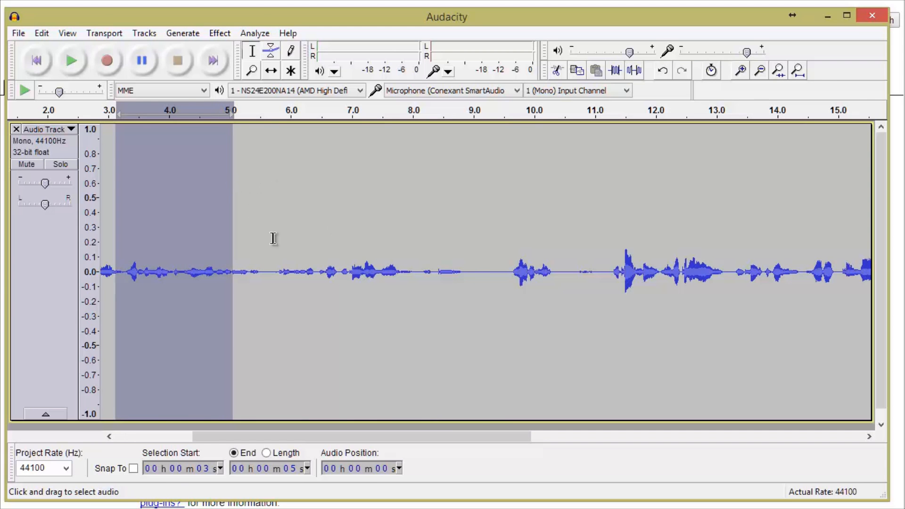
left_click(217, 35)
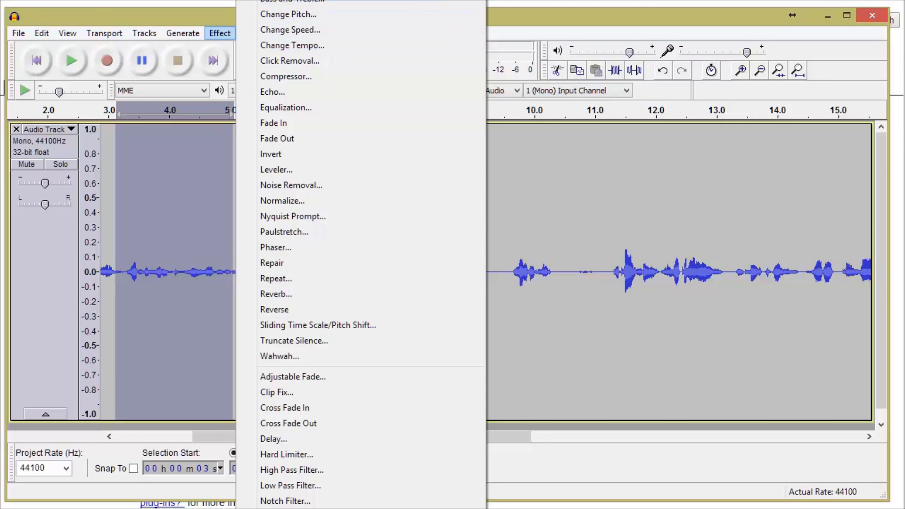
left_click(292, 0)
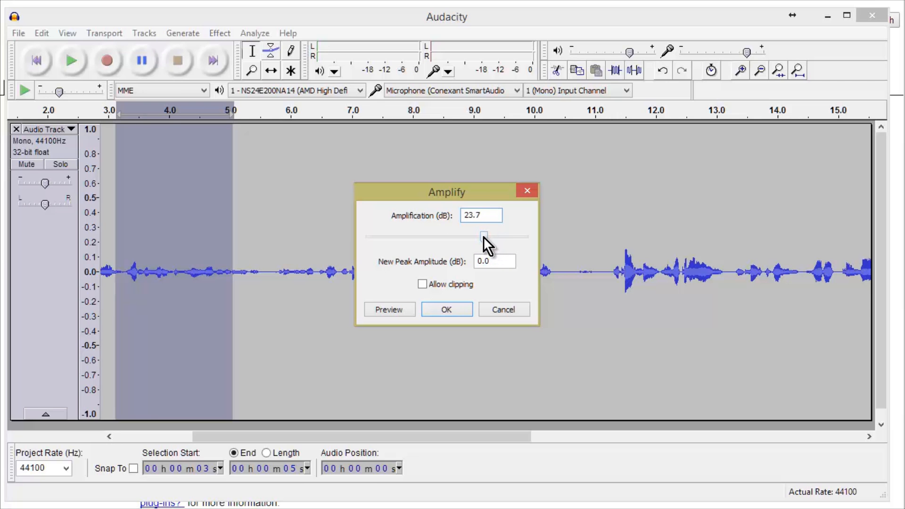
mouse_move(484, 236)
left_mouse_down()
mouse_move(510, 243)
mouse_move(395, 245)
mouse_move(496, 247)
left_mouse_up()
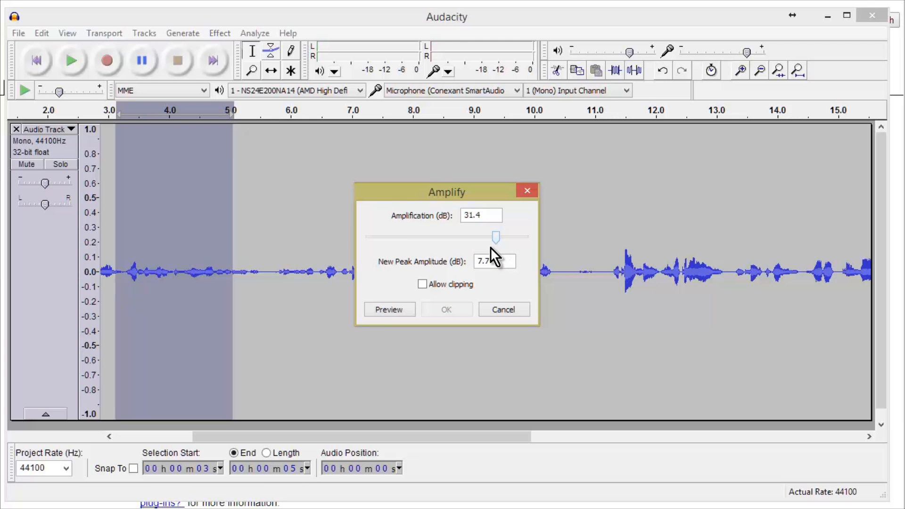
left_click(391, 309)
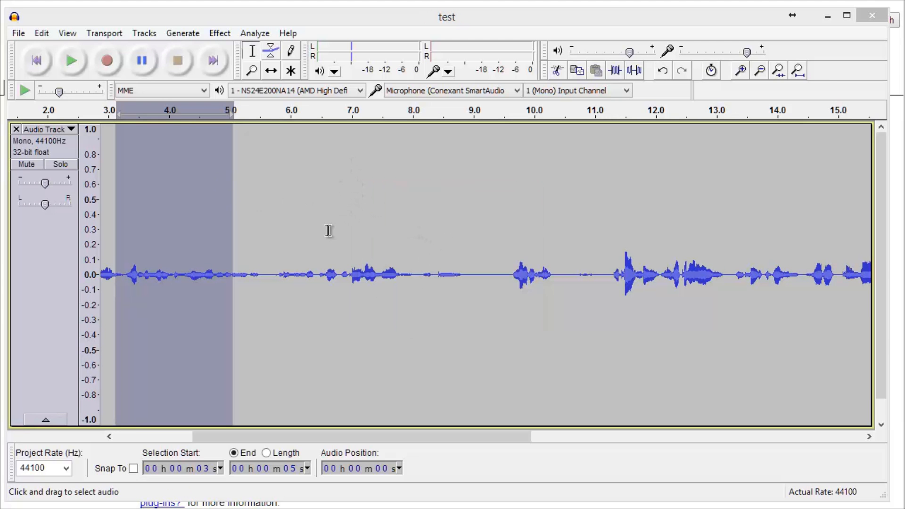
left_click(71, 60)
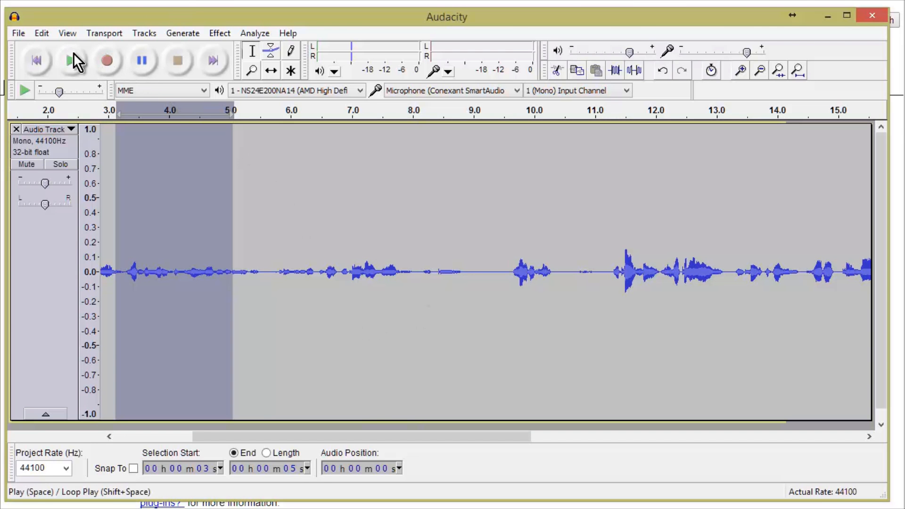
Step: Save the recording as an Audacity project named test in the audioproj folder
left_click(21, 33)
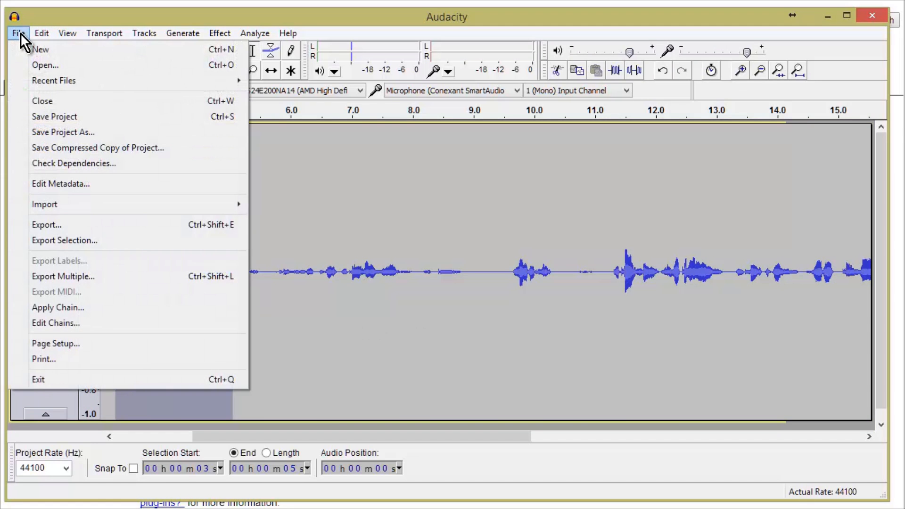
left_click(66, 137)
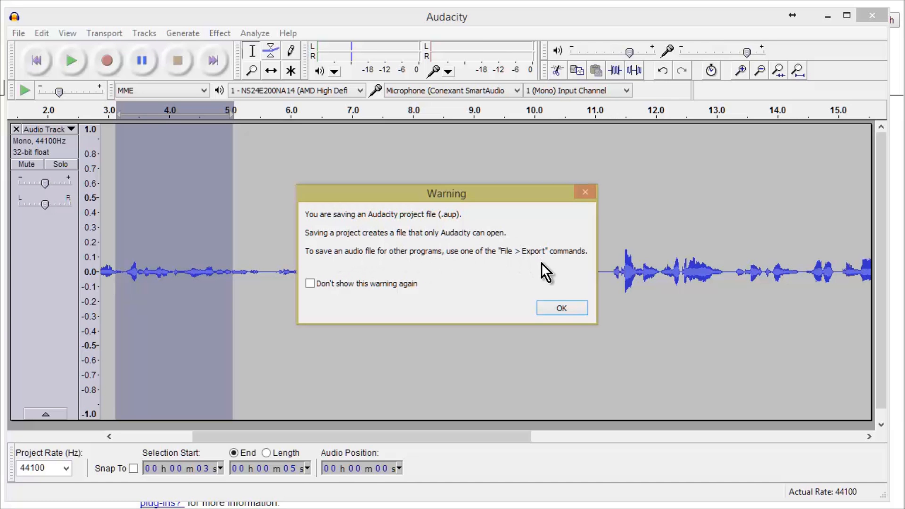
left_click(561, 308)
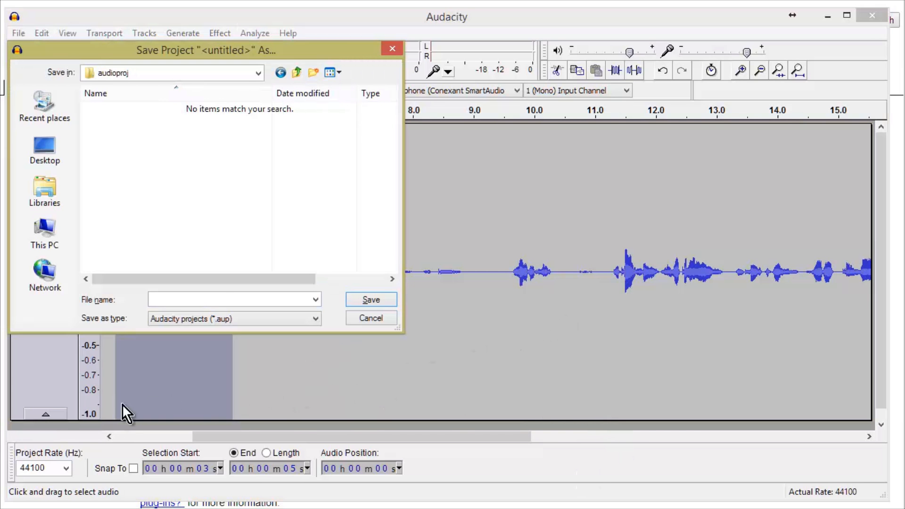
left_click(188, 299)
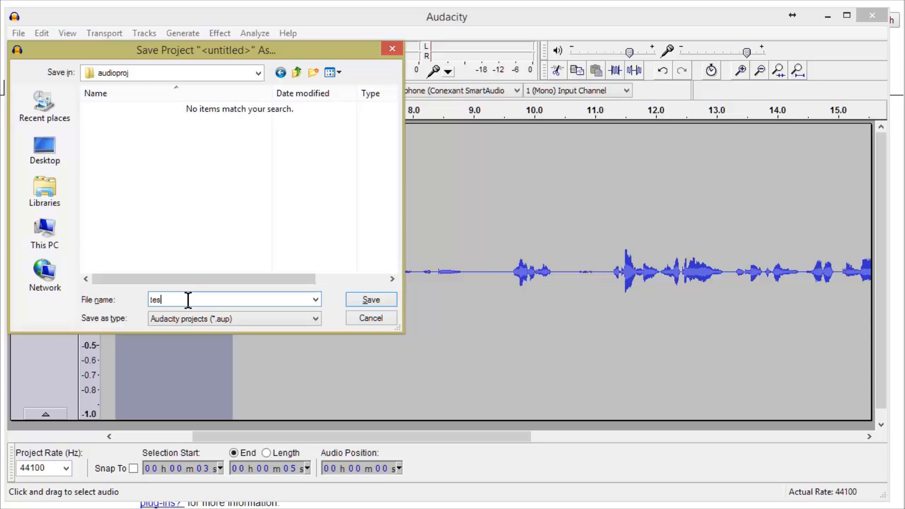
type("test")
key("Return")
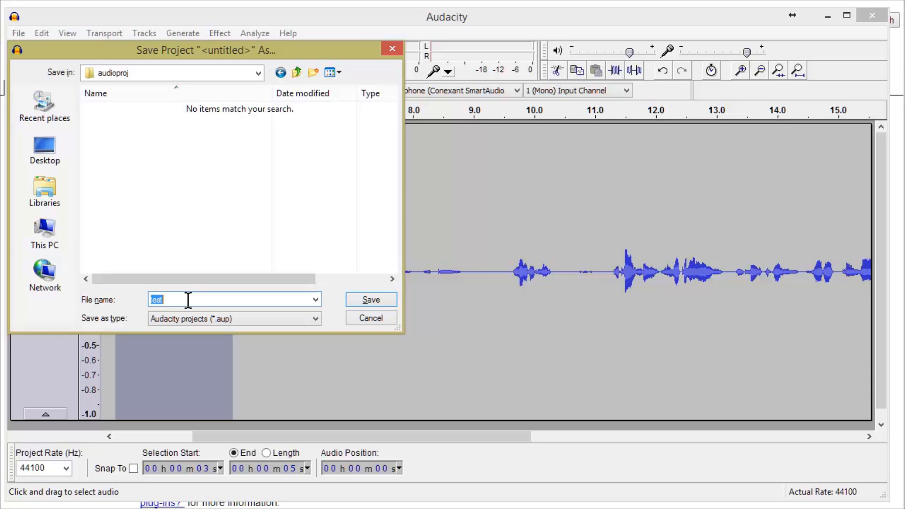